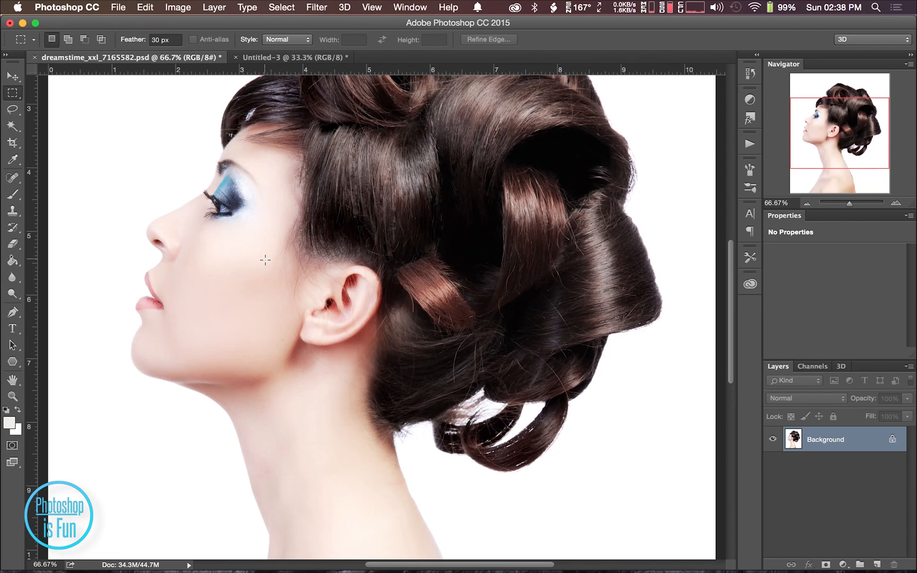
Examine the woman's portrait up close around the hair and face, and view the mountain photo in Untitled-3
{"action": "key", "text": "super+minus"}
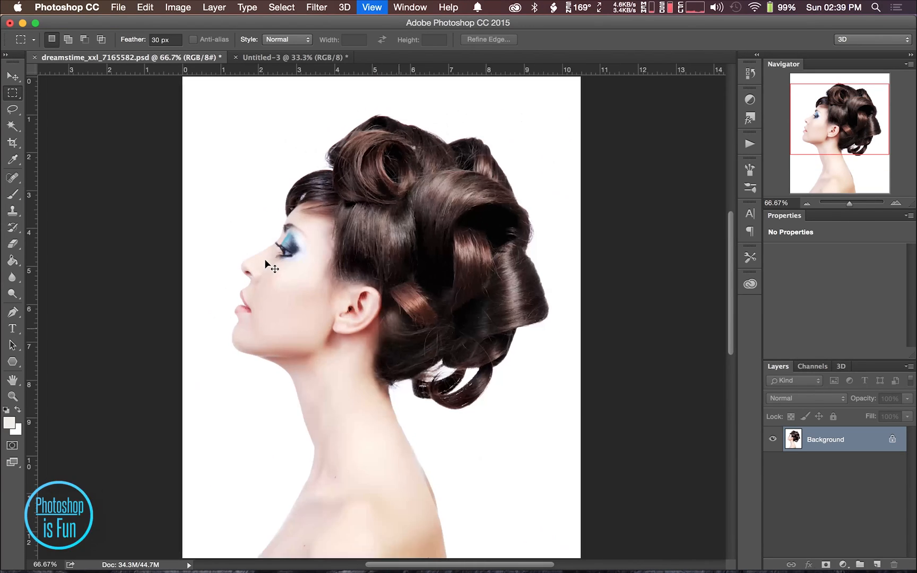
{"action": "key", "text": "super+plus"}
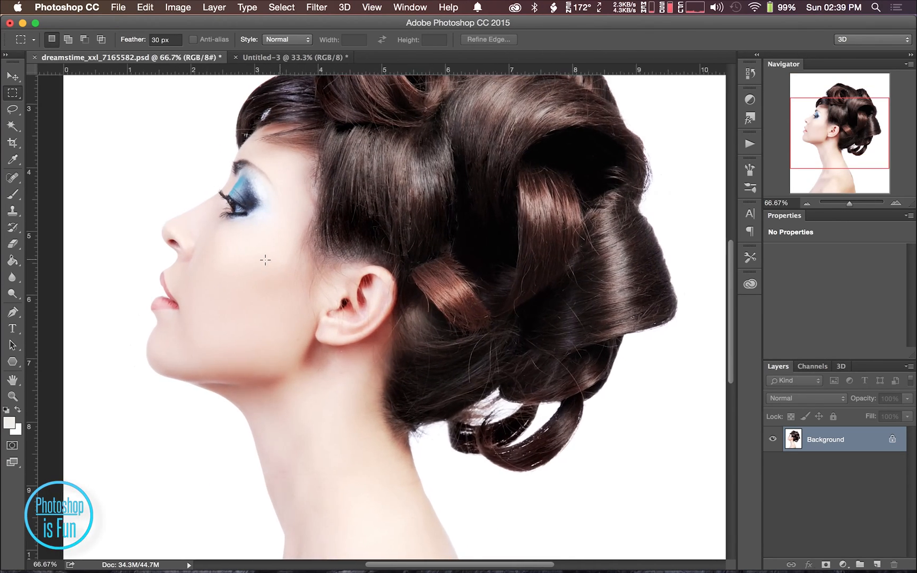
{"action": "scroll", "coordinate": [265, 260], "scroll_direction": "right", "scroll_amount": 5}
{"action": "scroll", "coordinate": [266, 260], "scroll_direction": "up", "scroll_amount": 2}
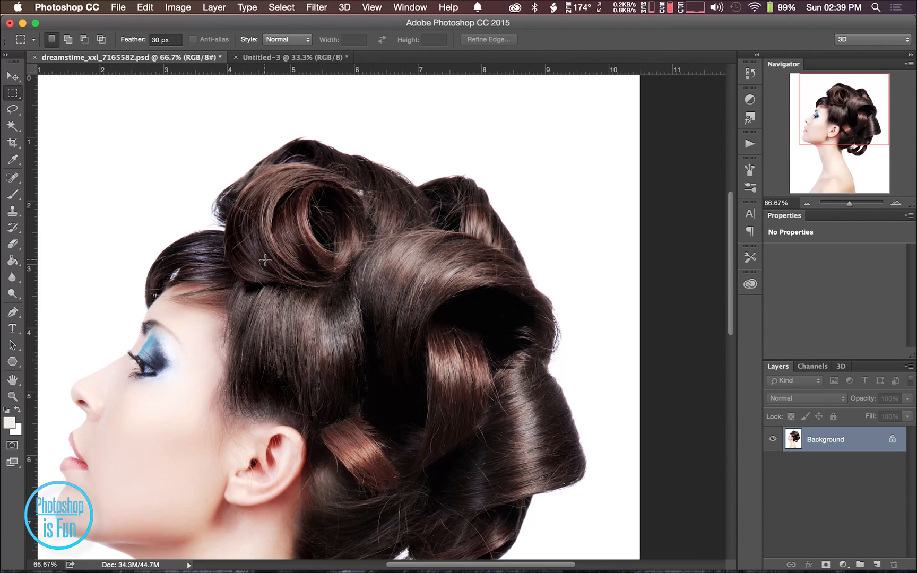
{"action": "scroll", "coordinate": [244, 263], "scroll_direction": "down", "scroll_amount": 8}
{"action": "scroll", "coordinate": [244, 264], "scroll_direction": "left", "scroll_amount": 5}
{"action": "scroll", "coordinate": [243, 264], "scroll_direction": "up", "scroll_amount": 5}
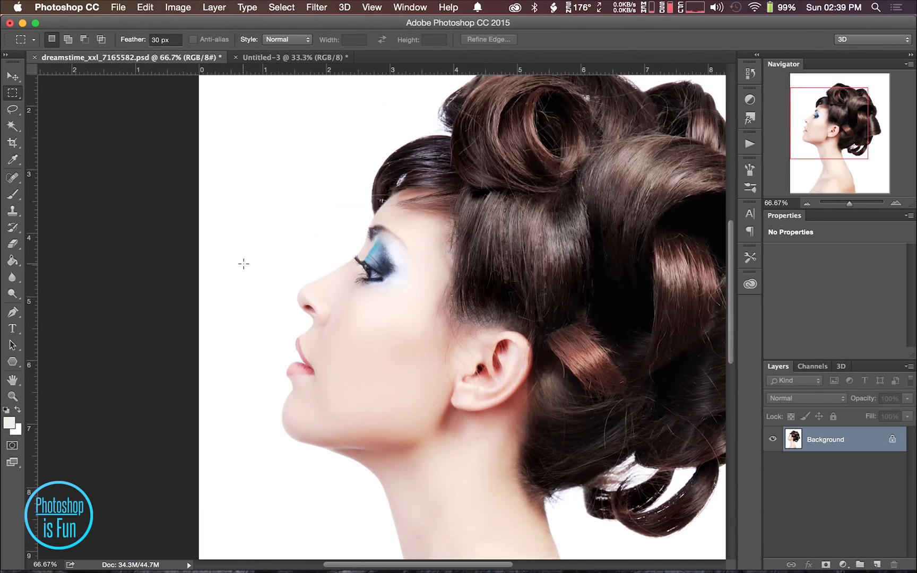
{"action": "scroll", "coordinate": [243, 264], "scroll_direction": "right", "scroll_amount": 10}
{"action": "scroll", "coordinate": [244, 263], "scroll_direction": "up", "scroll_amount": 3}
{"action": "scroll", "coordinate": [244, 264], "scroll_direction": "down", "scroll_amount": 5}
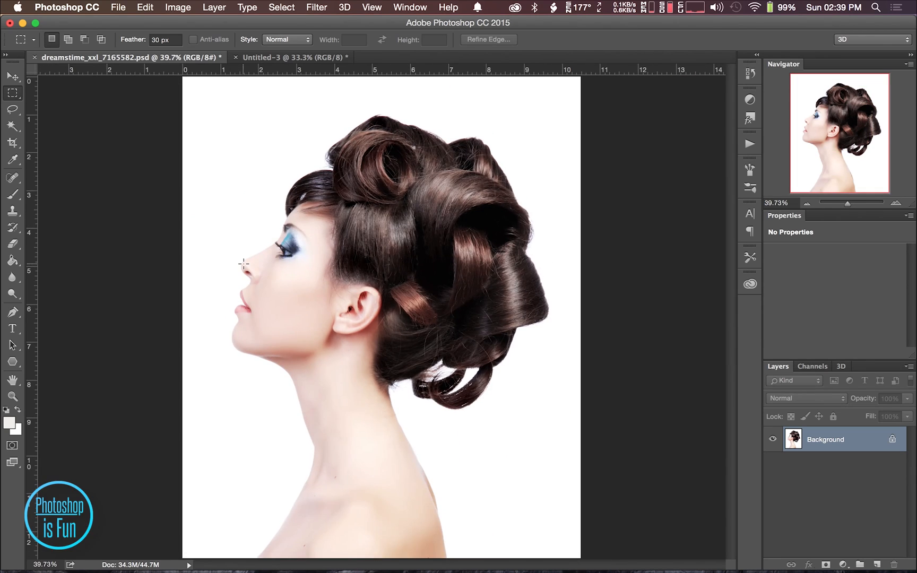
{"action": "left_click", "coordinate": [305, 58]}
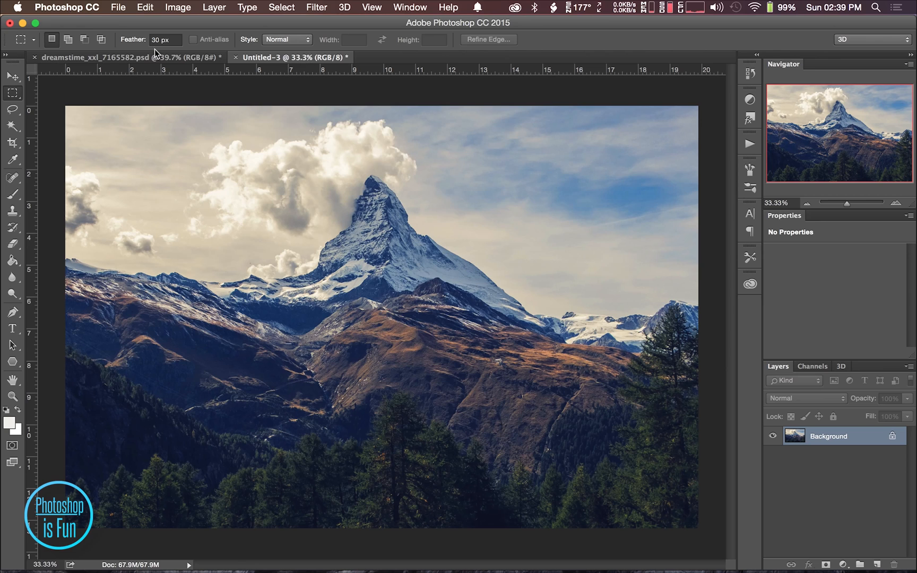
{"action": "left_click", "coordinate": [139, 56]}
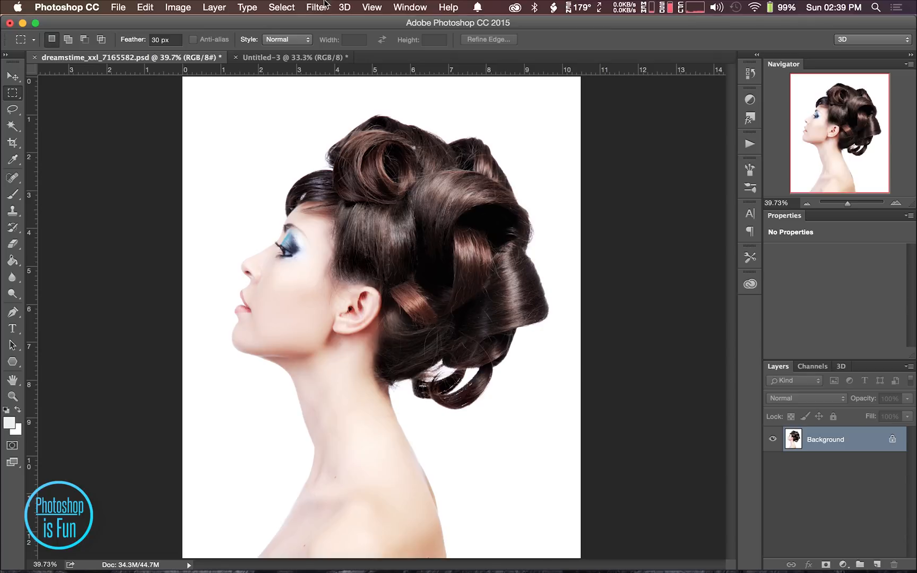
Try selecting the portrait's white background with Color Range using sampled colors, inspect the loose hair strands, and discard the selection
{"action": "left_click", "coordinate": [284, 7]}
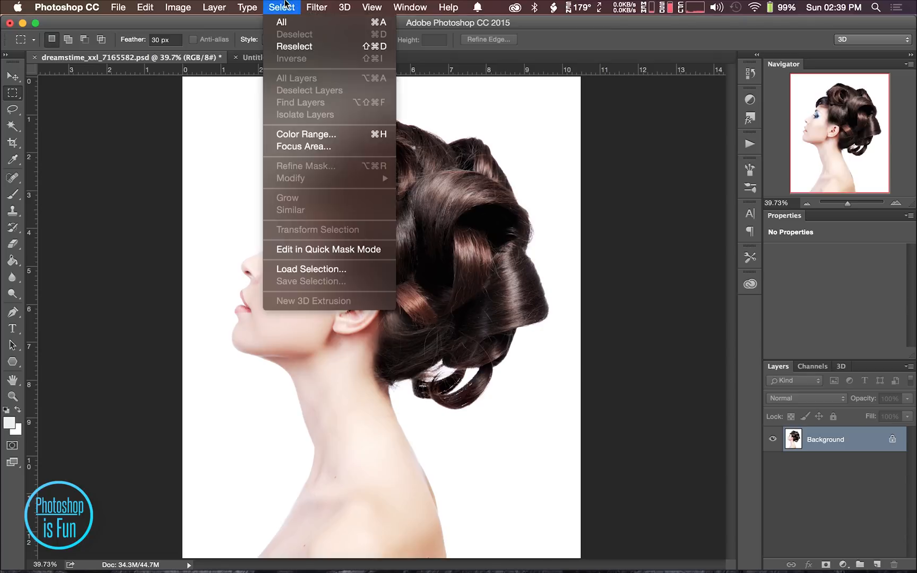
{"action": "left_click", "coordinate": [329, 135]}
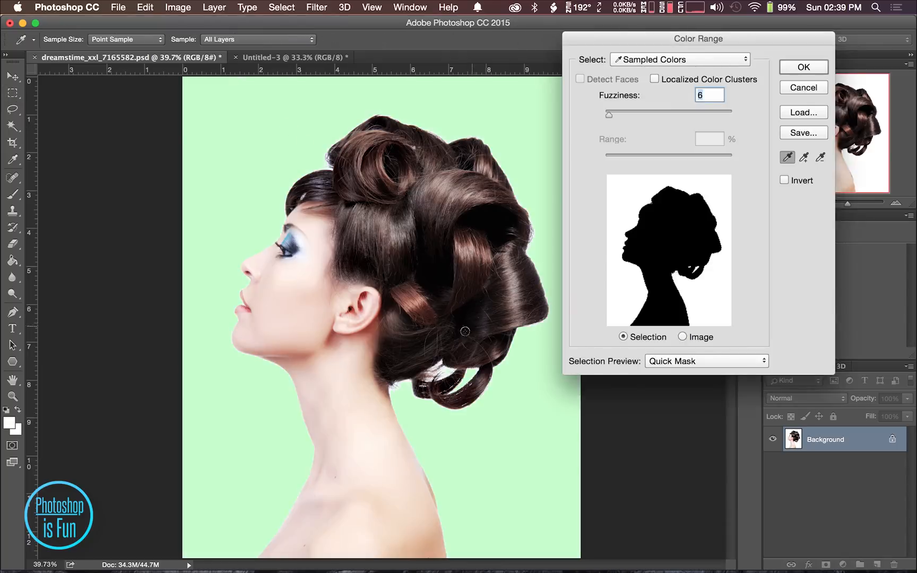
{"action": "left_click", "coordinate": [442, 370]}
{"action": "left_click", "coordinate": [437, 365]}
{"action": "key", "text": "super+equal"}
{"action": "key", "text": "super+equal"}
{"action": "key", "text": "super+equal"}
{"action": "key", "text": "super+equal"}
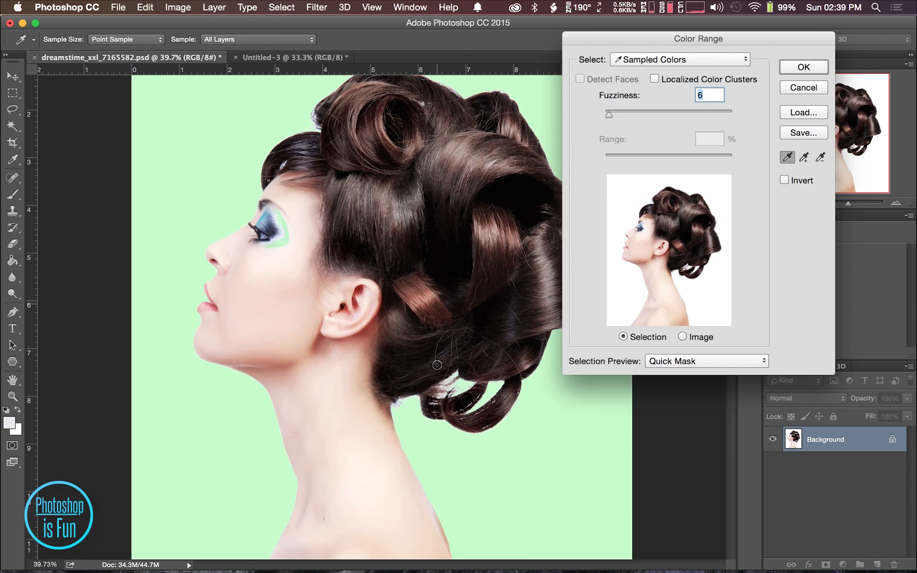
{"action": "scroll", "coordinate": [437, 365], "scroll_direction": "right", "scroll_amount": 6}
{"action": "scroll", "coordinate": [437, 366], "scroll_direction": "down", "scroll_amount": 6}
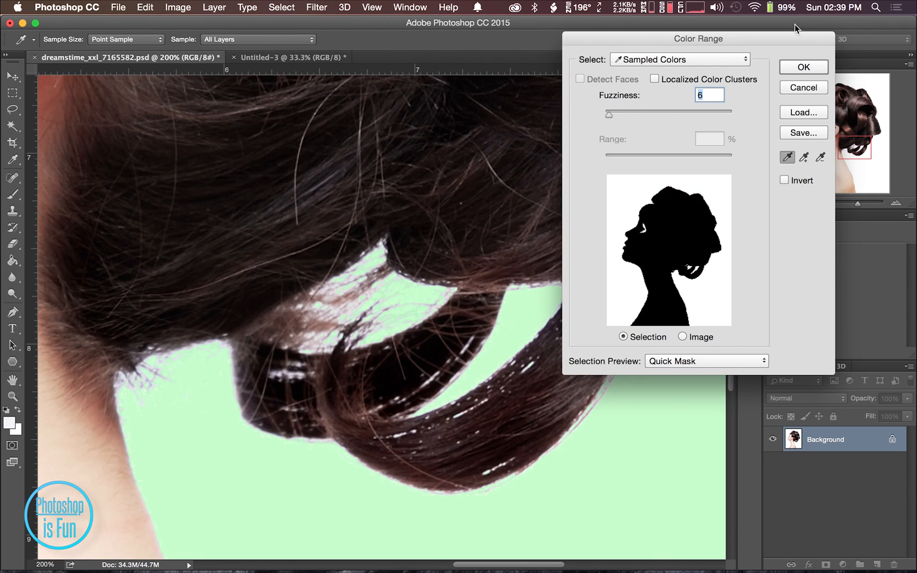
{"action": "left_click", "coordinate": [792, 67]}
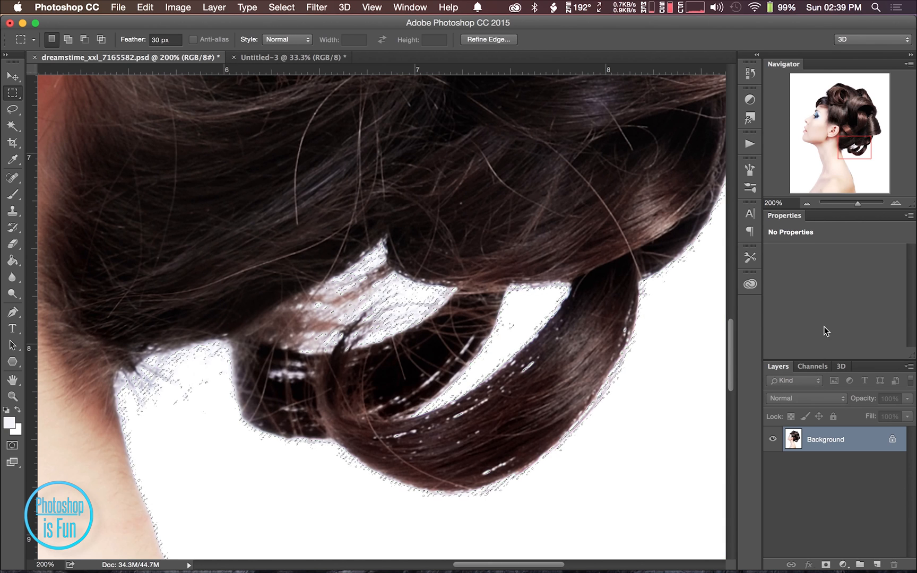
{"action": "key", "text": "super+d"}
Compare the Red, Green and Blue channels of the portrait and duplicate the Blue channel
{"action": "left_click", "coordinate": [810, 367]}
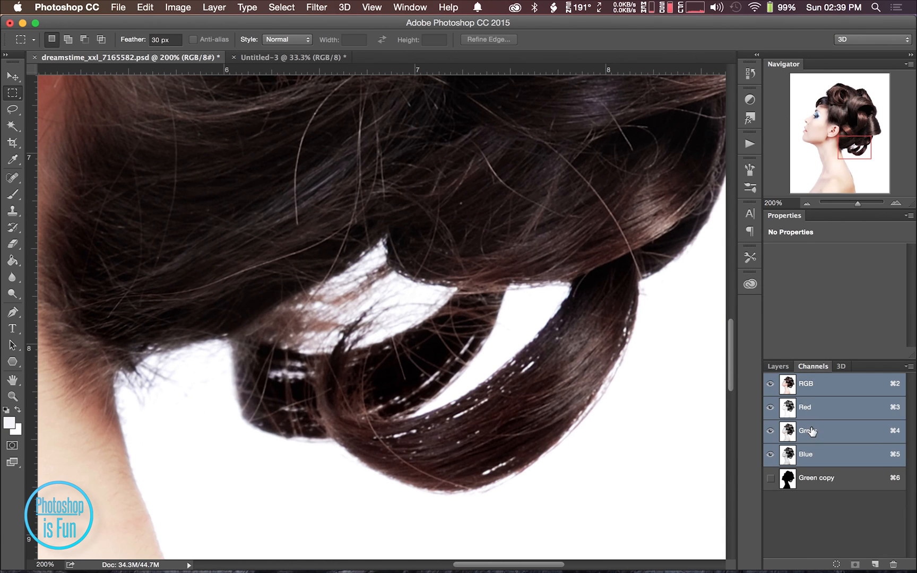
{"action": "left_click", "coordinate": [787, 414]}
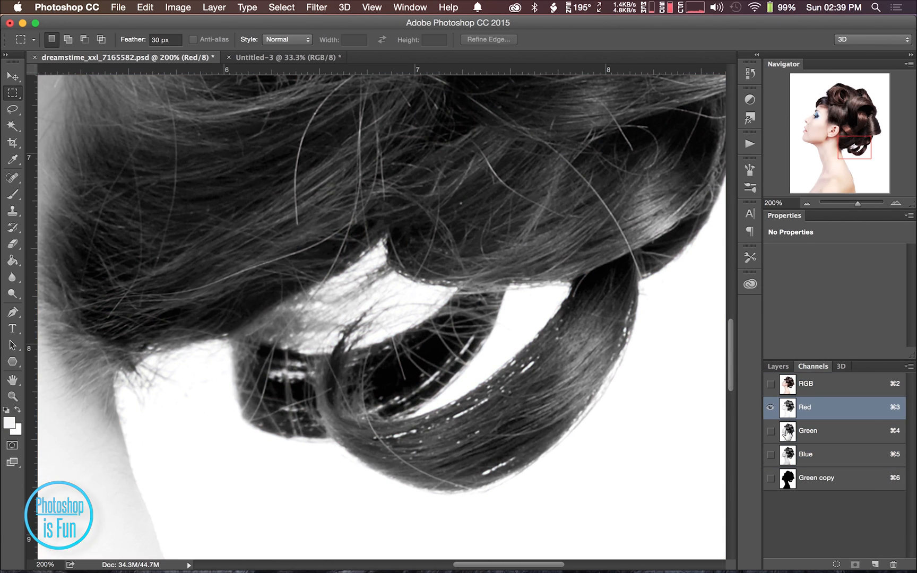
{"action": "left_click", "coordinate": [788, 432]}
{"action": "left_click", "coordinate": [786, 457]}
{"action": "key", "text": "super+0"}
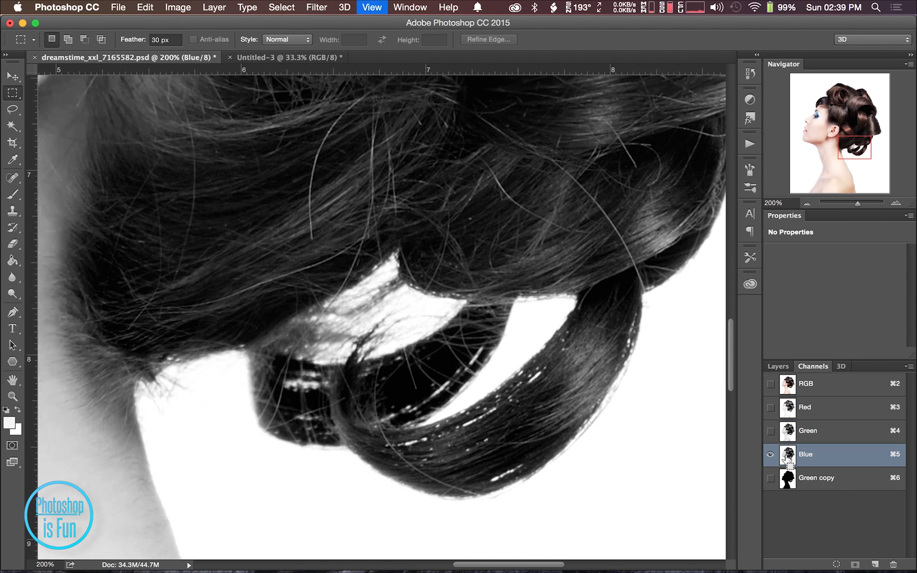
{"action": "left_click_drag", "start_coordinate": [786, 458], "coordinate": [875, 564]}
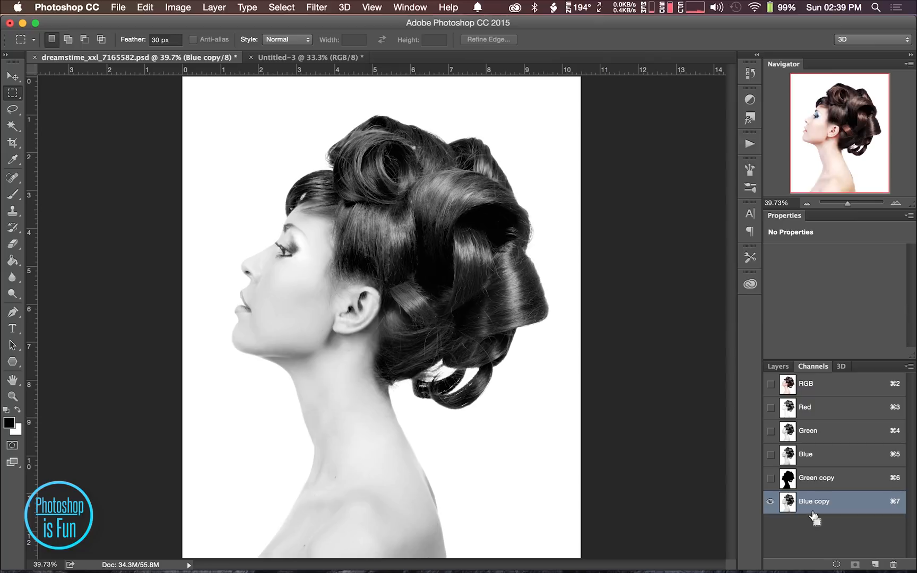
Apply Levels to the Blue copy channel, turning the hair and most of the figure solid black against white
{"action": "key", "text": "super+l"}
{"action": "left_click_drag", "start_coordinate": [584, 244], "coordinate": [717, 261]}
{"action": "left_click", "coordinate": [797, 128]}
{"action": "key", "text": "m"}
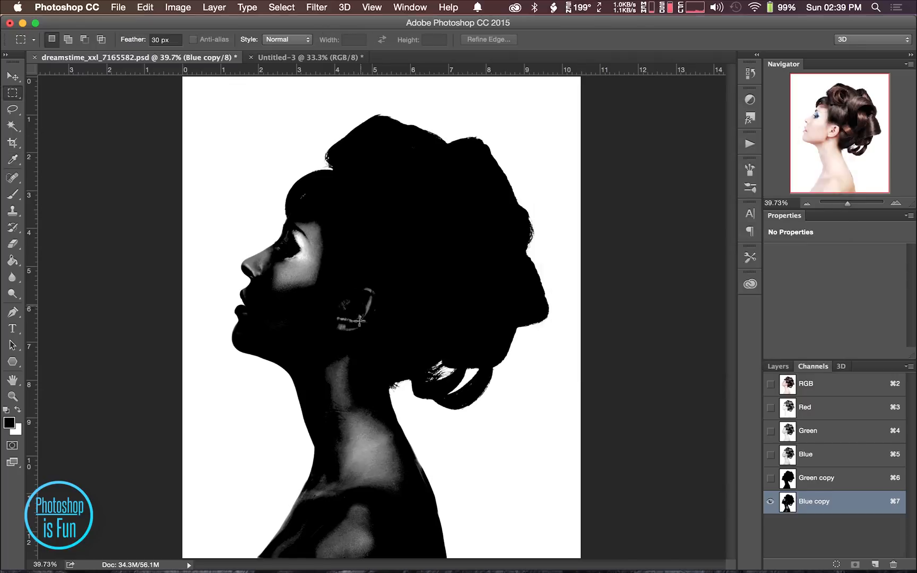
Load the Green copy channel as a selection and return to the RGB composite
{"action": "left_click", "coordinate": [811, 489]}
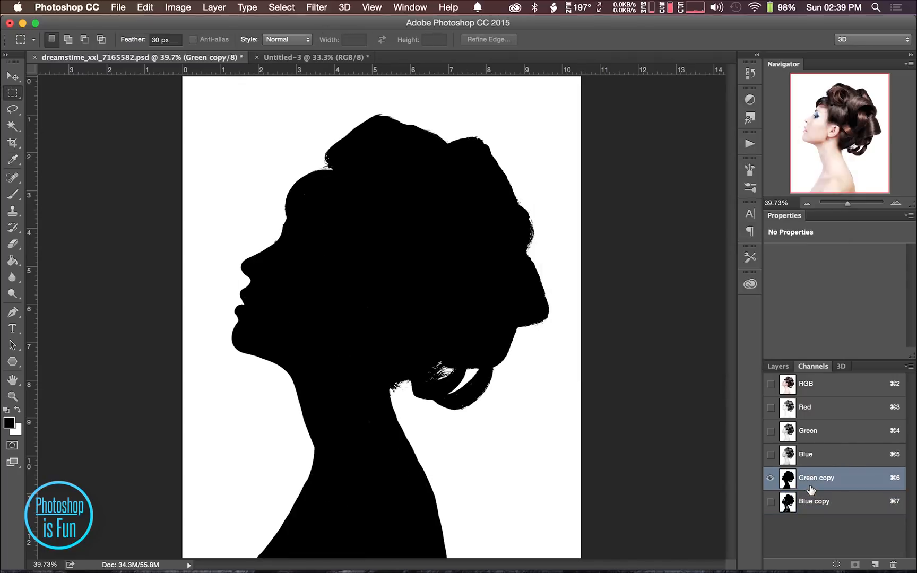
{"action": "left_click_drag", "start_coordinate": [811, 490], "coordinate": [791, 483]}
{"action": "left_click", "coordinate": [793, 488], "text": "super"}
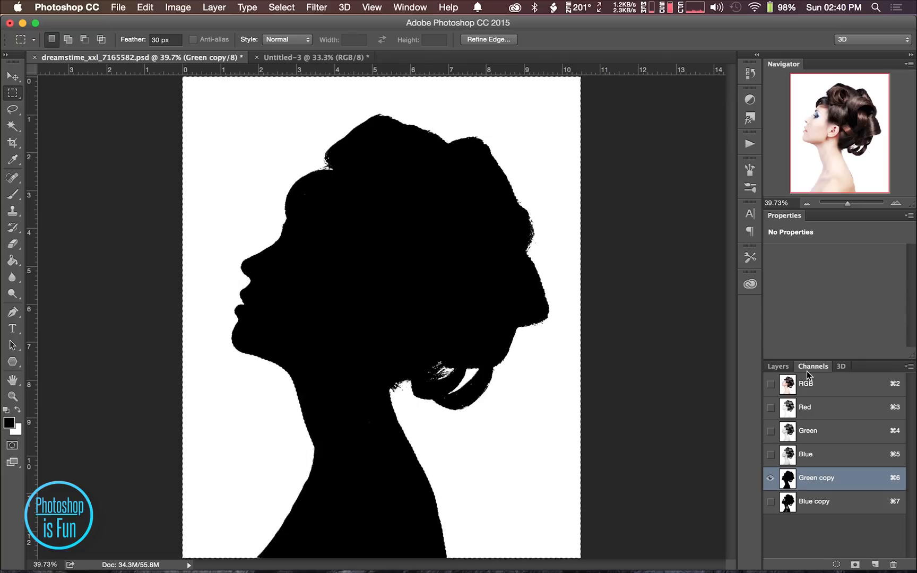
{"action": "left_click", "coordinate": [820, 391]}
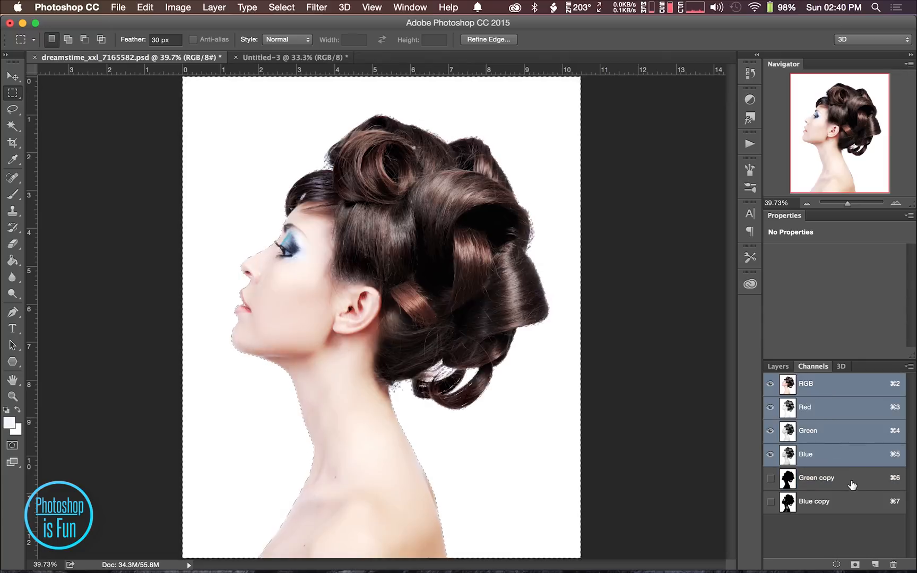
Invert the selection, copy the woman from the Background onto a new layer, and hide the Background layer
{"action": "left_click", "coordinate": [777, 367]}
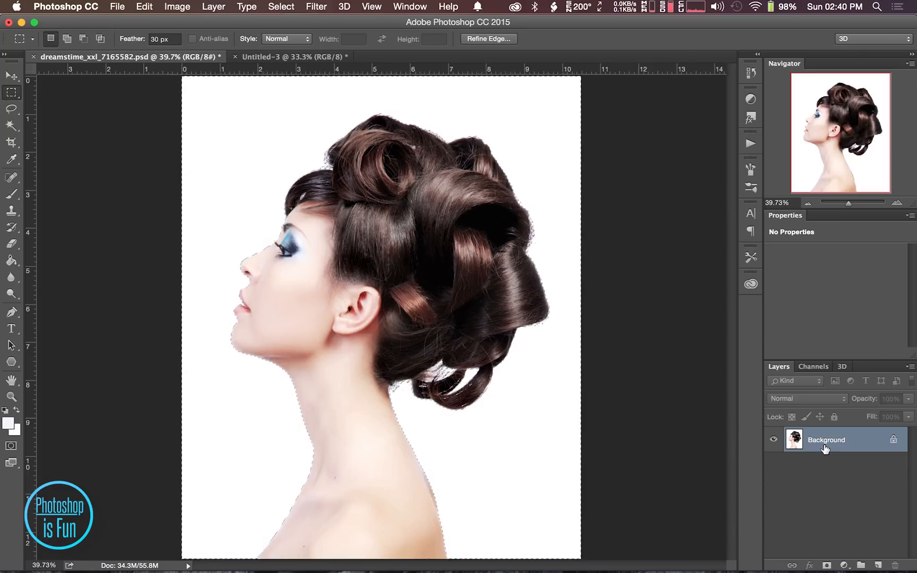
{"action": "key", "text": "super+shift+i"}
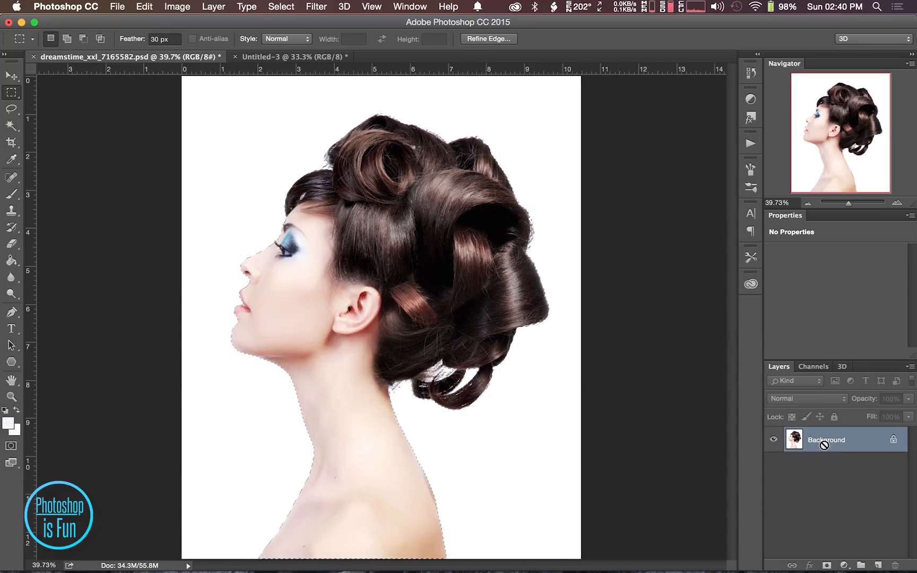
{"action": "key", "text": "super+j"}
{"action": "left_click", "coordinate": [771, 466]}
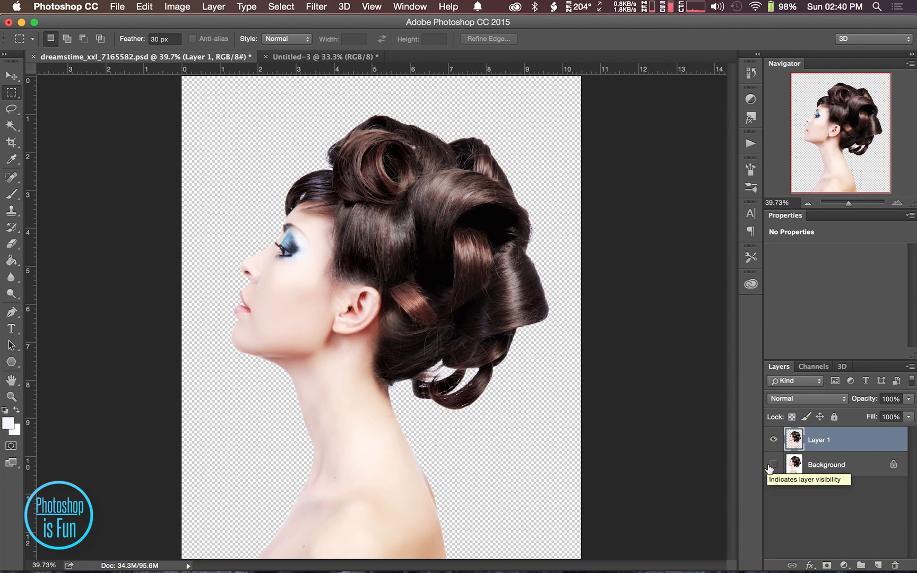
Copy the whole mountain image from Untitled-3 and paste it as a new layer in the portrait document
{"action": "left_click", "coordinate": [296, 58]}
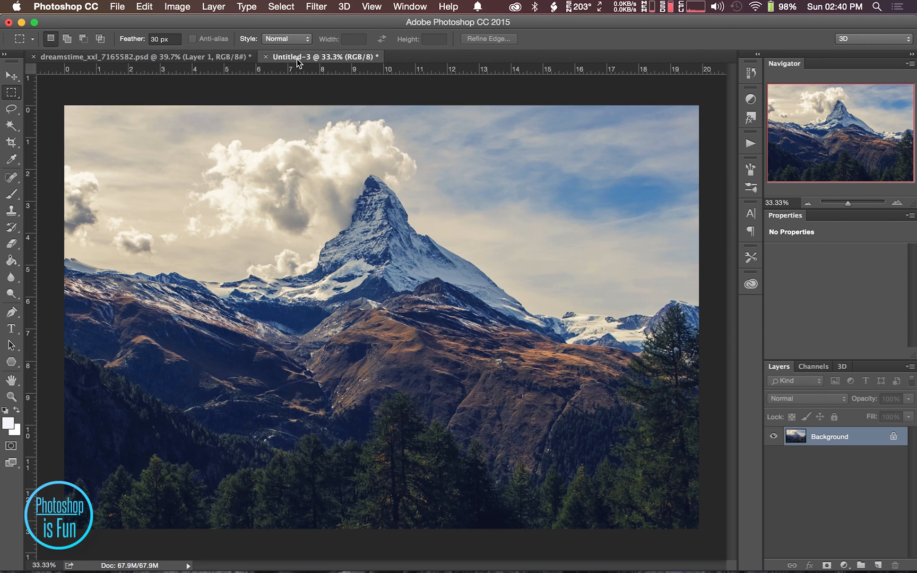
{"action": "key", "text": "super+a"}
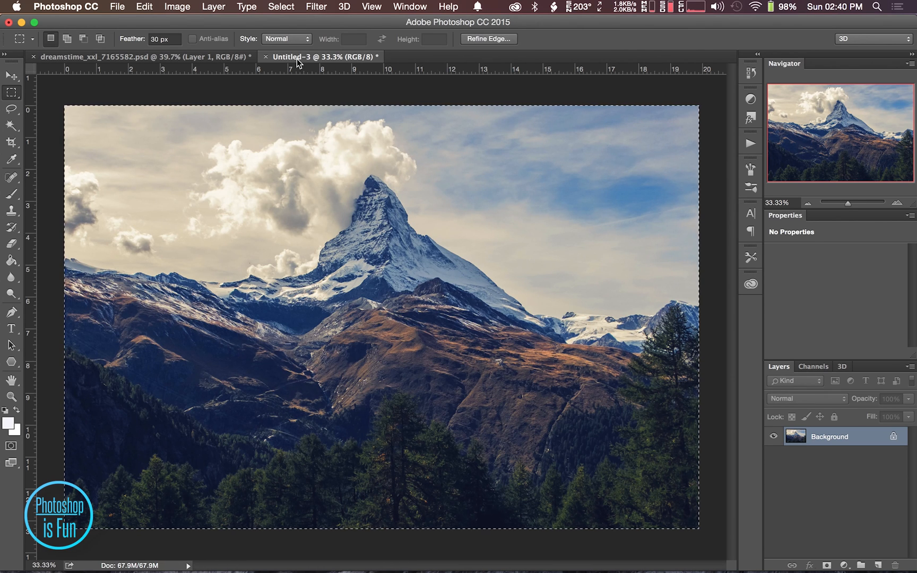
{"action": "left_click", "coordinate": [209, 55]}
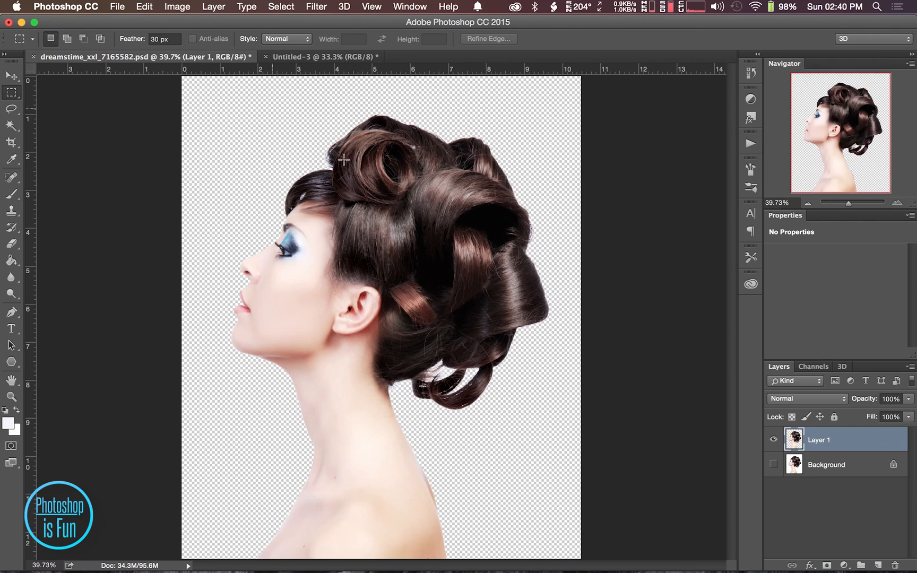
{"action": "key", "text": "super+v"}
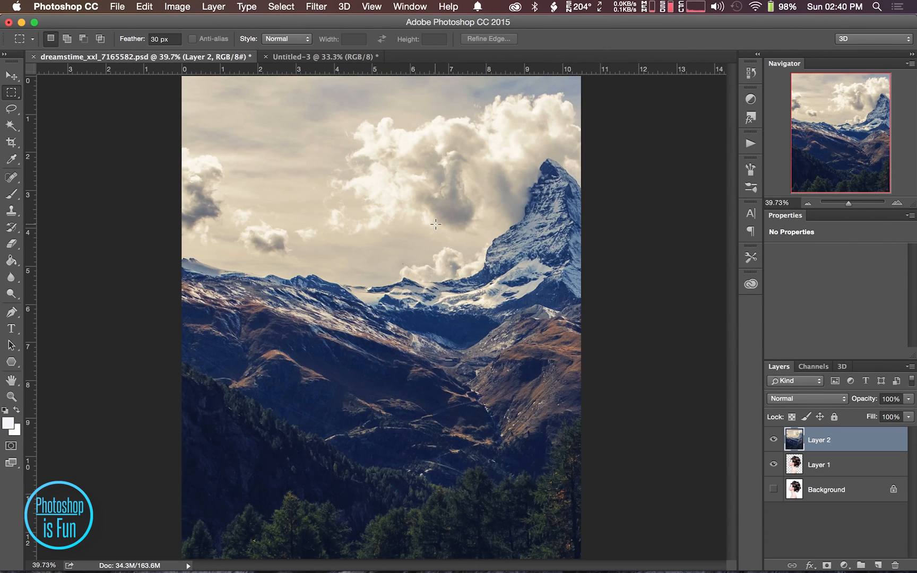
Load Layer 1's silhouette as a selection and use it as a layer mask on the mountain layer
{"action": "key", "text": "super+minus"}
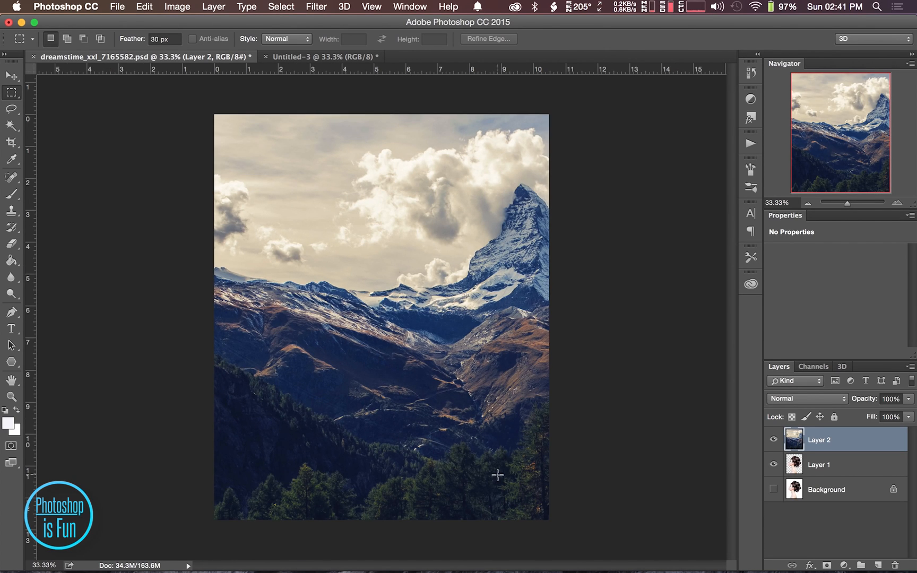
{"action": "left_click", "coordinate": [793, 468], "text": "super"}
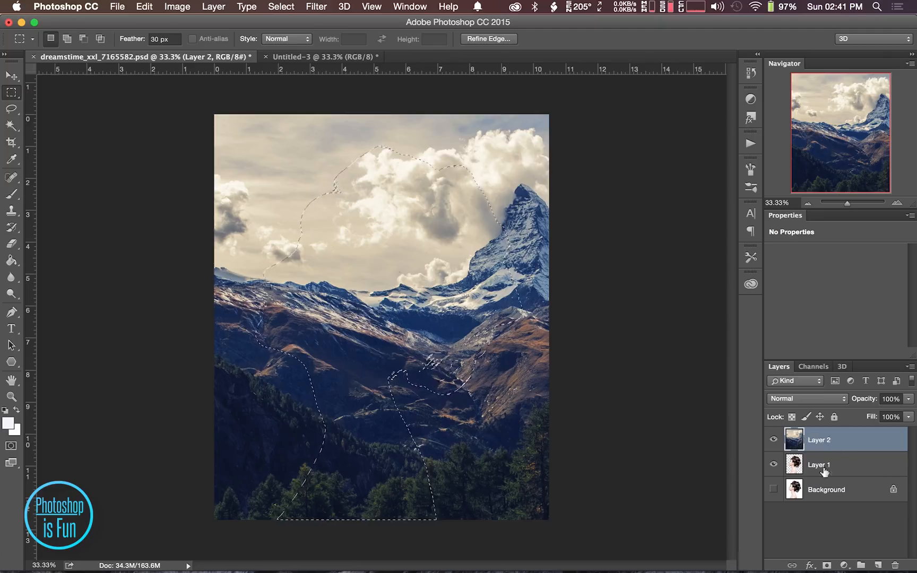
{"action": "left_click", "coordinate": [827, 566]}
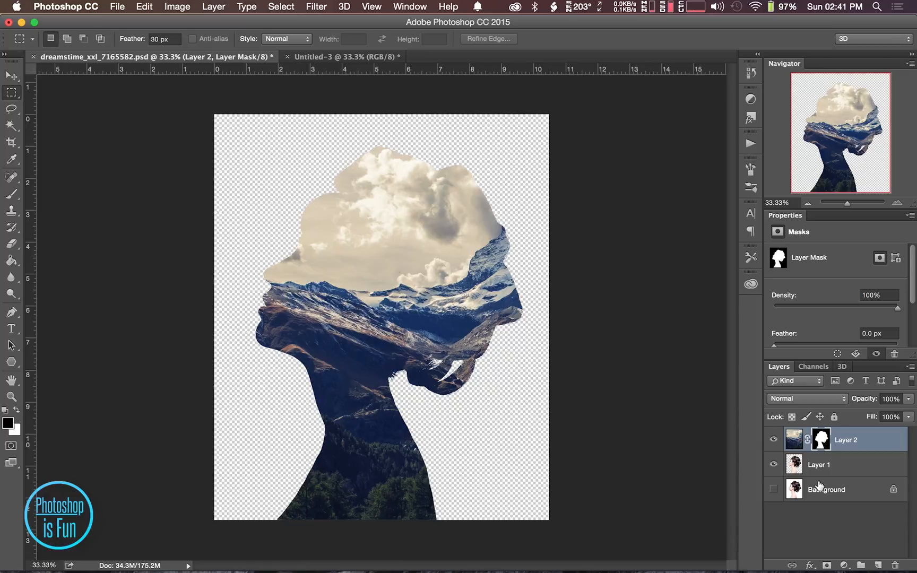
Unlink the mountain layer from its mask and move the picture so the peak sits inside the woman's head
{"action": "left_click", "coordinate": [807, 444]}
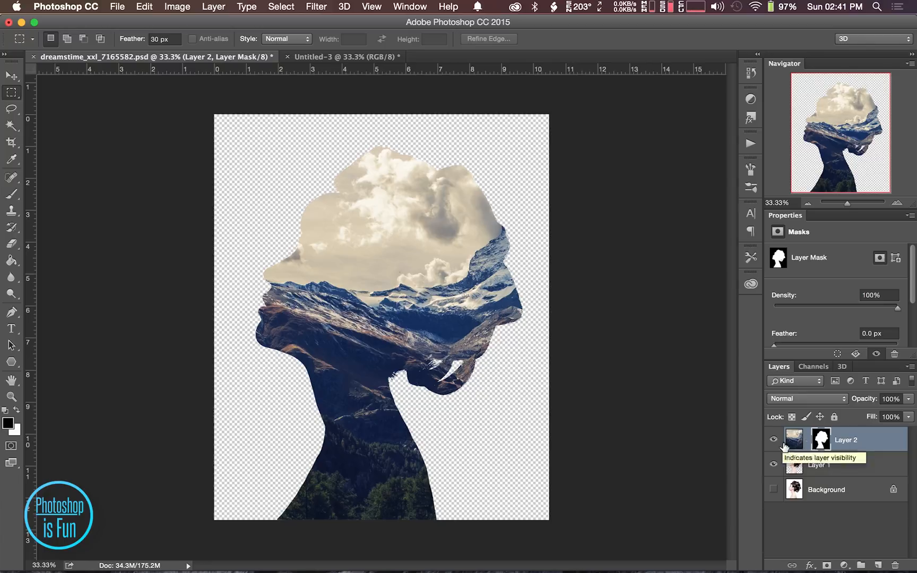
{"action": "left_click", "coordinate": [793, 440]}
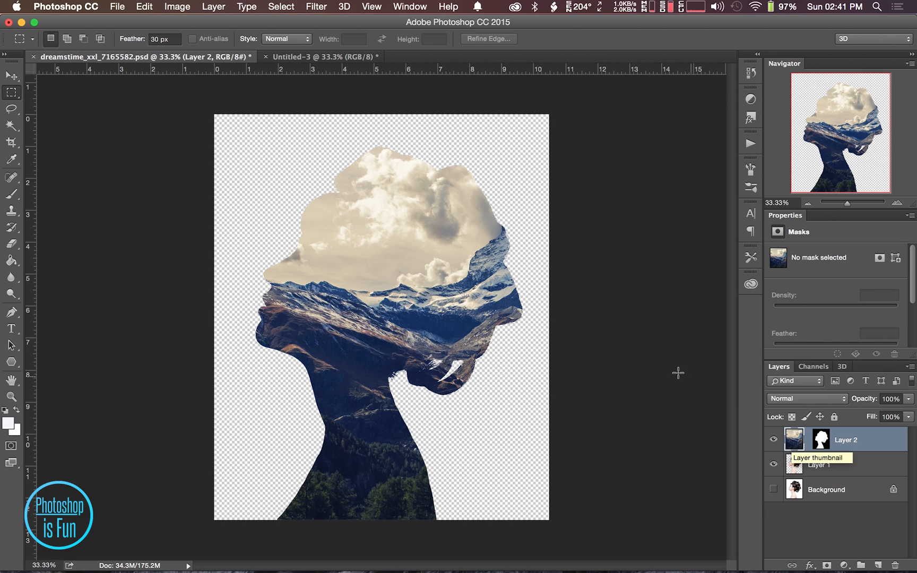
{"action": "key", "text": "v"}
{"action": "left_click_drag", "start_coordinate": [447, 313], "coordinate": [335, 326]}
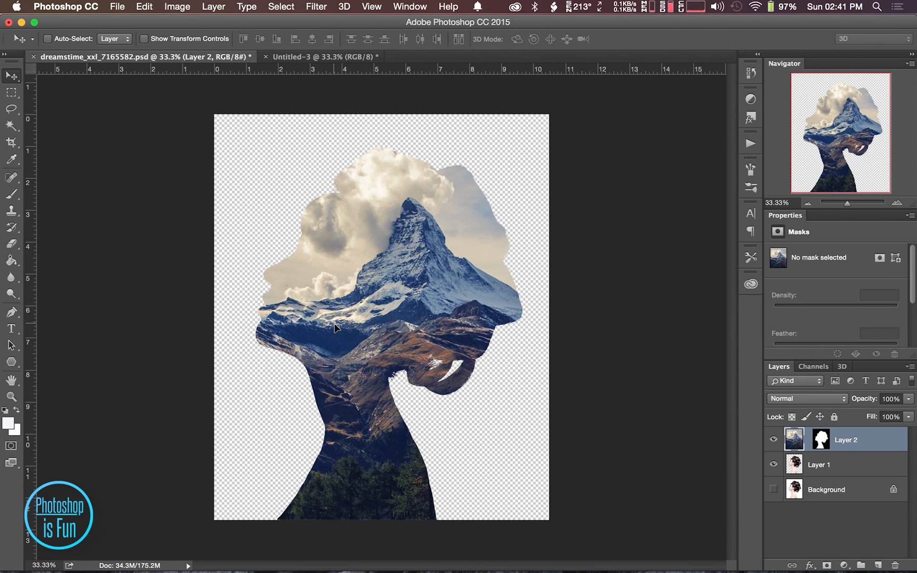
Duplicate the woman's cutout layer, Layer 1
{"action": "left_click", "coordinate": [870, 464]}
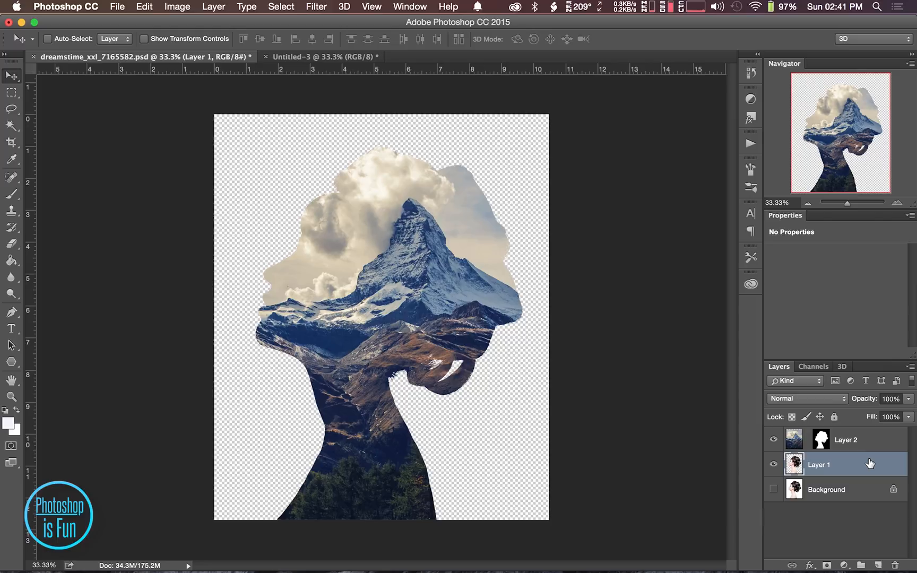
{"action": "key", "text": "ctrl+j"}
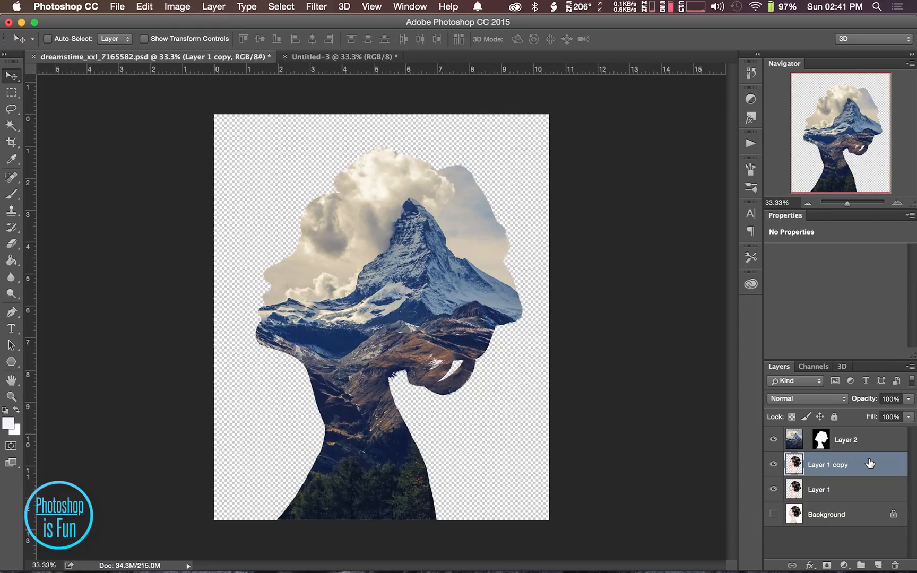
Move Layer 1 copy above the mountain layer and desaturate it with Hue/Saturation at a saturation of -100
{"action": "key", "text": "ctrl+bracketright"}
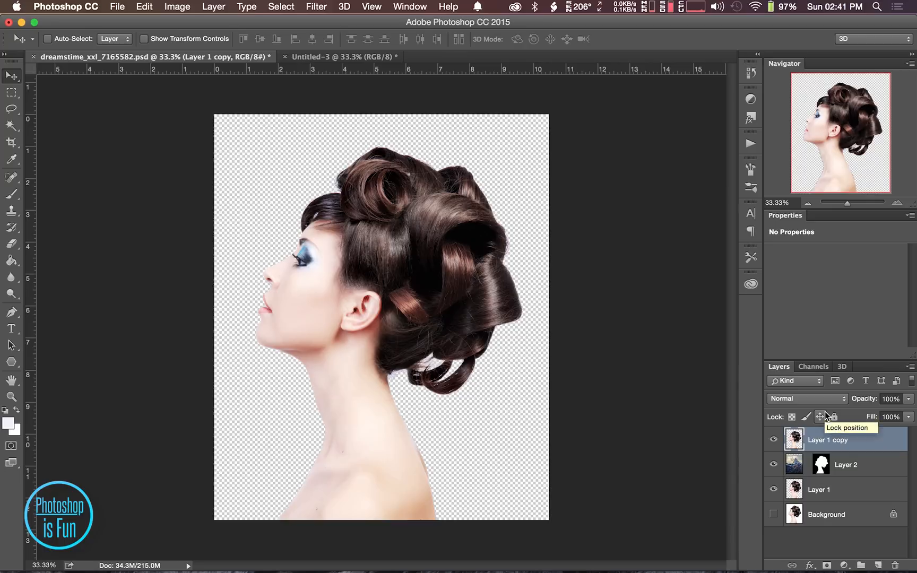
{"action": "key", "text": "ctrl+u"}
{"action": "left_click_drag", "start_coordinate": [626, 312], "coordinate": [590, 316]}
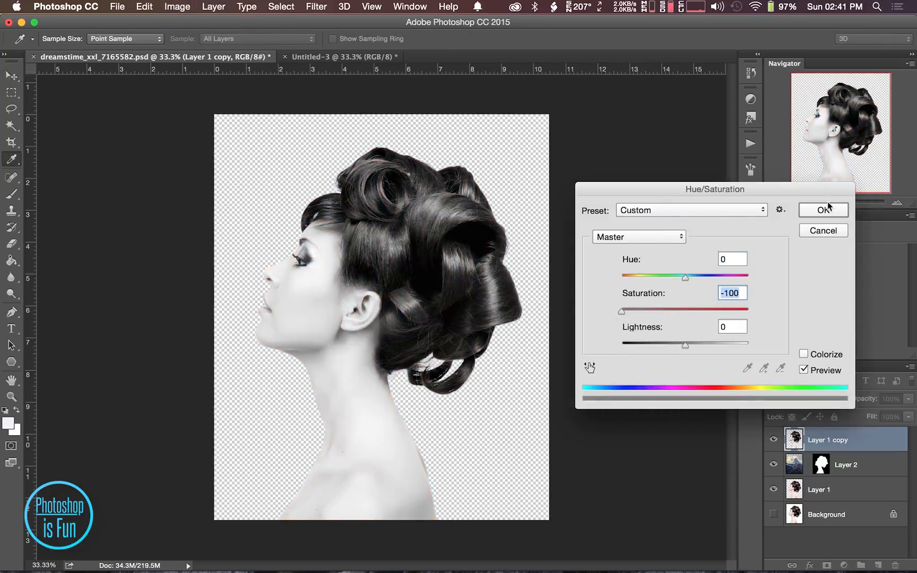
{"action": "left_click", "coordinate": [827, 210]}
{"action": "key", "text": "v"}
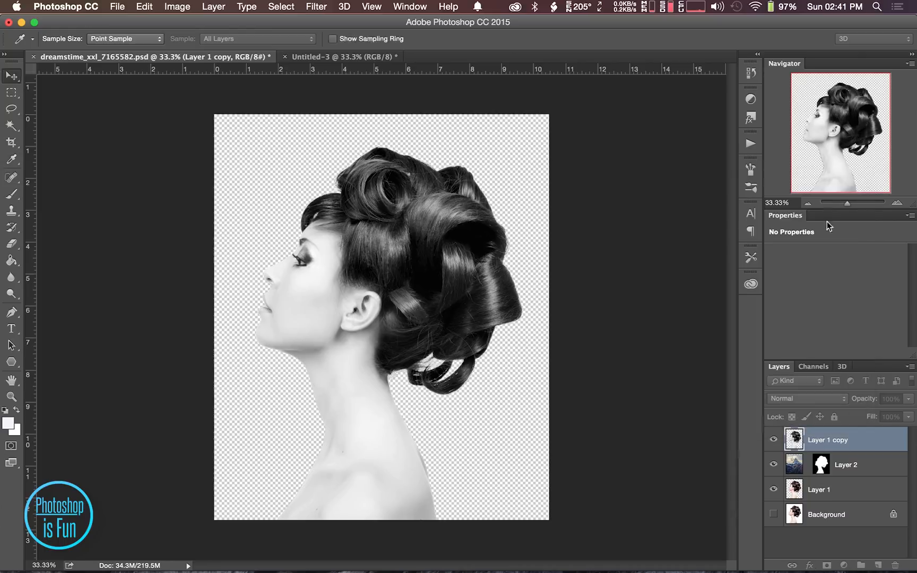
Set the blend mode of the black-and-white portrait copy to Multiply and inspect the blend up close
{"action": "left_click", "coordinate": [832, 402]}
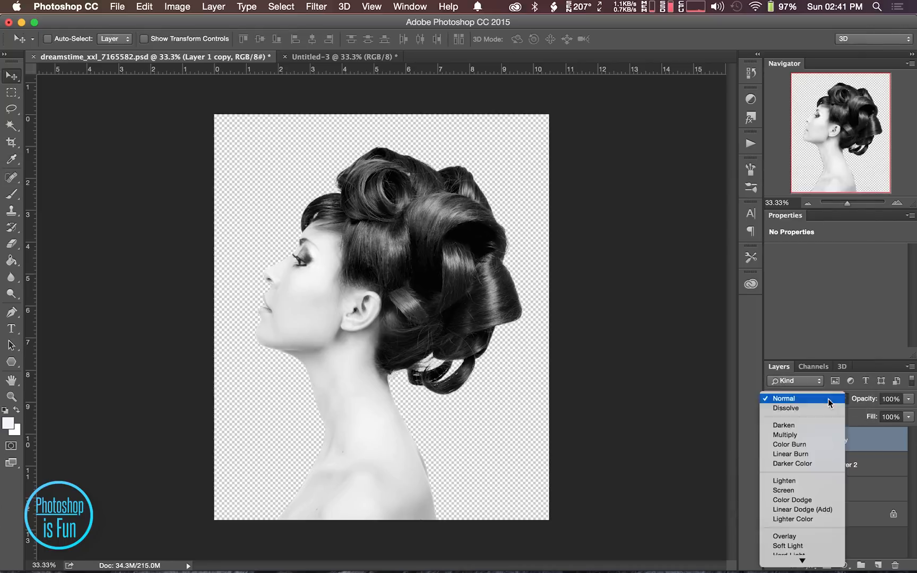
{"action": "left_click", "coordinate": [817, 438]}
{"action": "key", "text": "super+equal"}
{"action": "key", "text": "super+equal"}
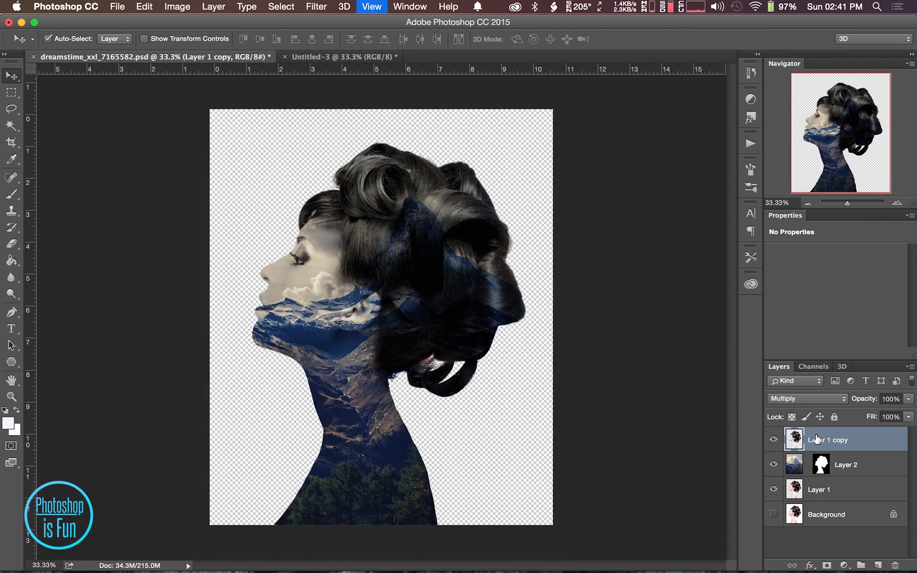
{"action": "scroll", "coordinate": [575, 415], "scroll_direction": "down", "scroll_amount": 5}
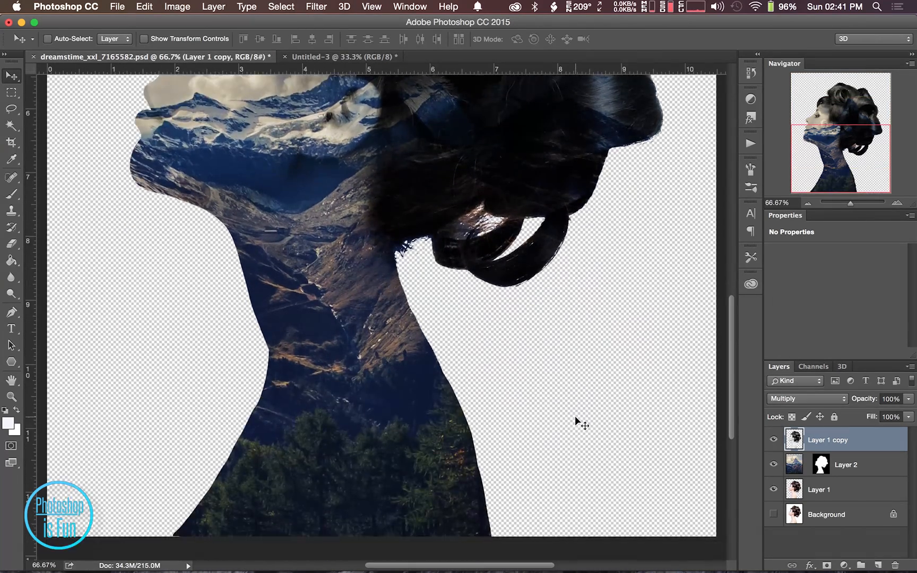
{"action": "scroll", "coordinate": [575, 415], "scroll_direction": "up", "scroll_amount": 8}
{"action": "scroll", "coordinate": [574, 416], "scroll_direction": "up", "scroll_amount": 3}
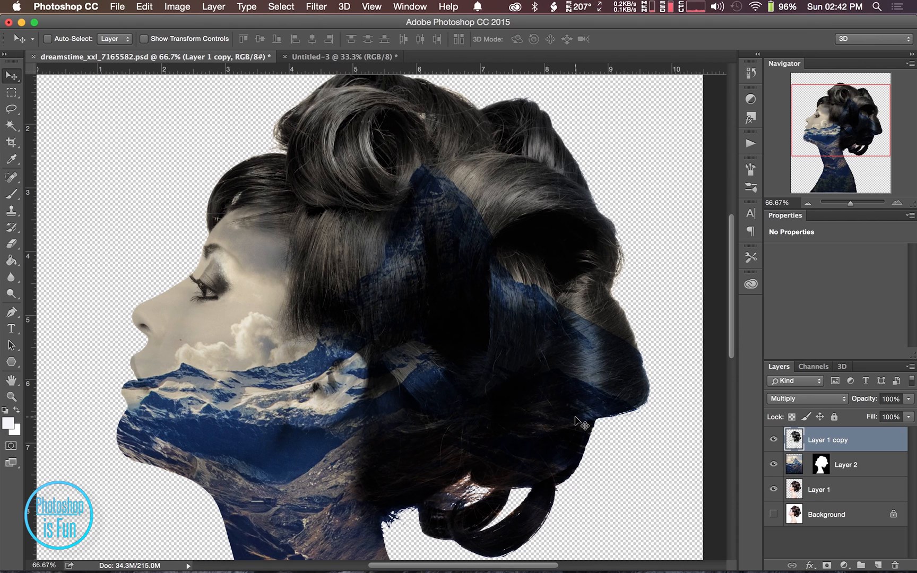
Add a layer mask to Layer 1 copy and paint out the hair and neck with a large soft black brush at 50% opacity
{"action": "left_click", "coordinate": [826, 565]}
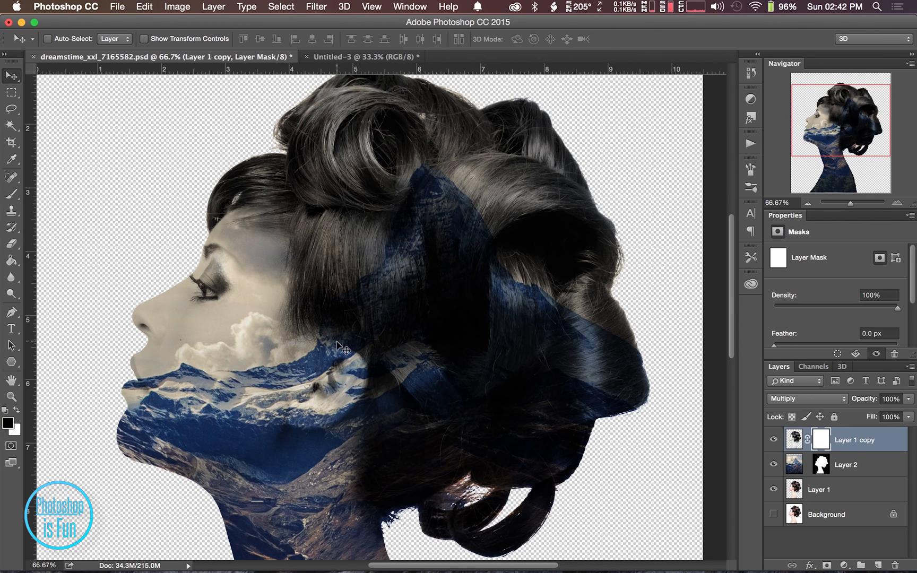
{"action": "key", "text": "b"}
{"action": "key", "text": "super+minus"}
{"action": "key", "text": "super+minus"}
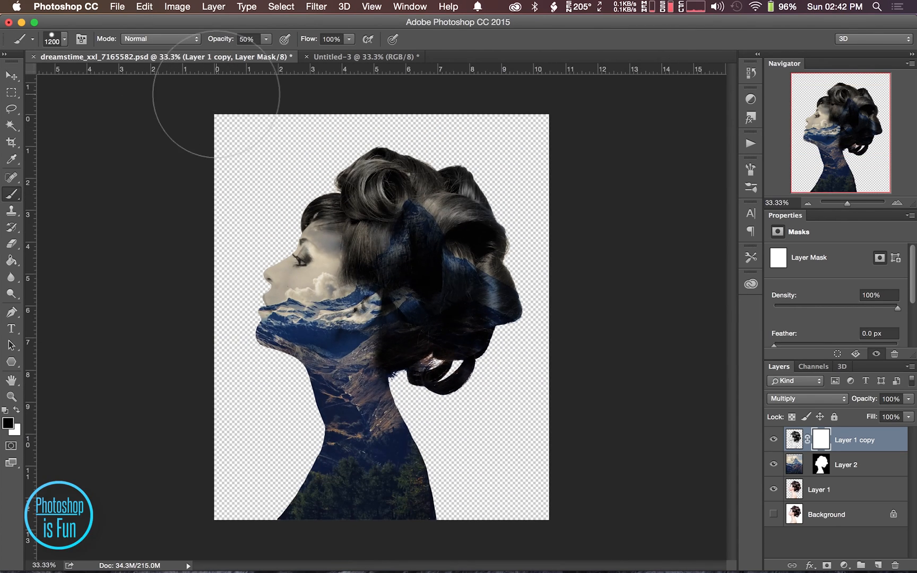
{"action": "left_click", "coordinate": [53, 39]}
{"action": "left_click", "coordinate": [29, 134]}
{"action": "left_click", "coordinate": [489, 30]}
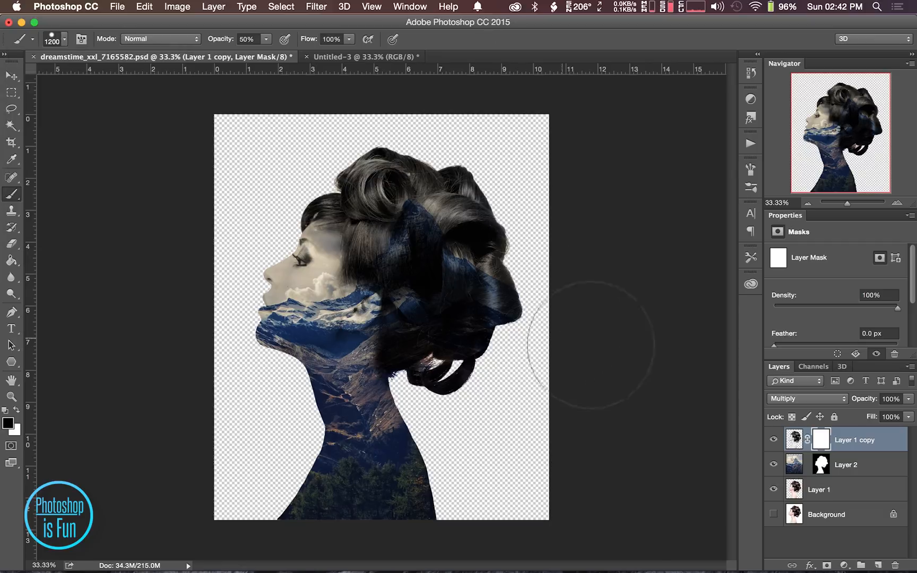
{"action": "mouse_move", "coordinate": [482, 339]}
{"action": "left_mouse_down"}
{"action": "mouse_move", "coordinate": [461, 389]}
{"action": "mouse_move", "coordinate": [419, 430]}
{"action": "mouse_move", "coordinate": [480, 343]}
{"action": "mouse_move", "coordinate": [468, 254]}
{"action": "mouse_move", "coordinate": [428, 189]}
{"action": "mouse_move", "coordinate": [462, 212]}
{"action": "mouse_move", "coordinate": [425, 239]}
{"action": "mouse_move", "coordinate": [371, 159]}
{"action": "mouse_move", "coordinate": [425, 247]}
{"action": "mouse_move", "coordinate": [367, 154]}
{"action": "mouse_move", "coordinate": [340, 159]}
{"action": "mouse_move", "coordinate": [393, 318]}
{"action": "mouse_move", "coordinate": [412, 462]}
{"action": "mouse_move", "coordinate": [371, 318]}
{"action": "mouse_move", "coordinate": [329, 239]}
{"action": "mouse_move", "coordinate": [424, 202]}
{"action": "mouse_move", "coordinate": [506, 279]}
{"action": "left_mouse_up"}
{"action": "key", "text": "bracketleft"}
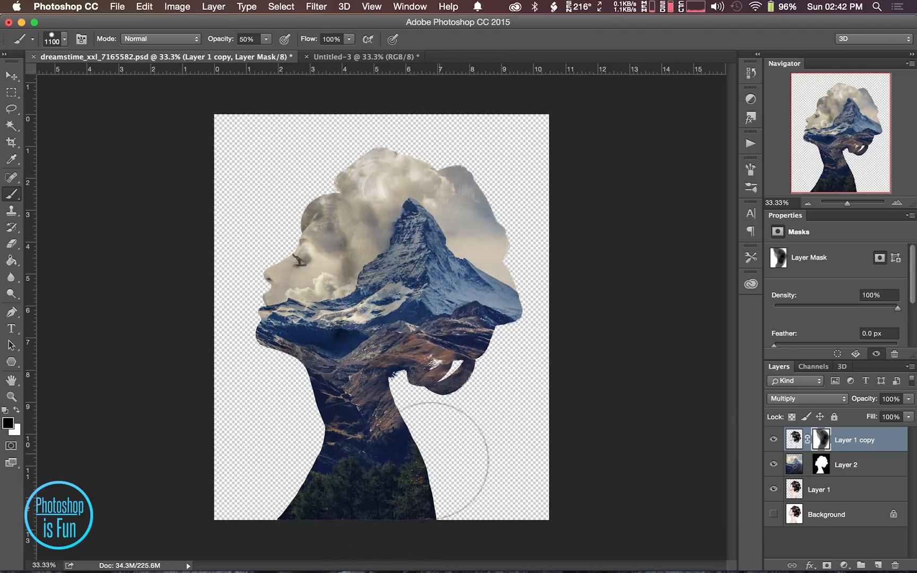
{"action": "mouse_move", "coordinate": [437, 328]}
{"action": "left_mouse_down"}
{"action": "mouse_move", "coordinate": [386, 80]}
{"action": "mouse_move", "coordinate": [372, 170]}
{"action": "mouse_move", "coordinate": [345, 223]}
{"action": "mouse_move", "coordinate": [457, 329]}
{"action": "left_mouse_up"}
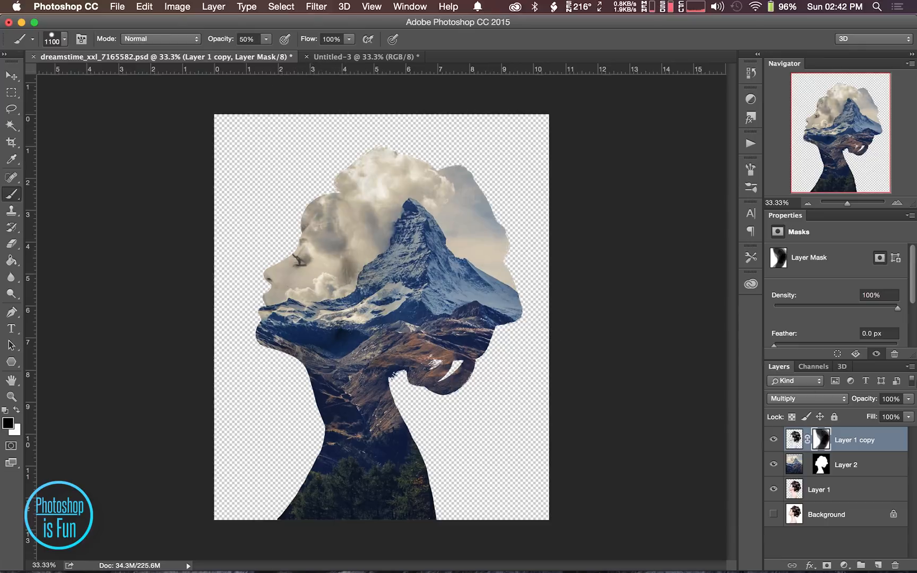
Lower the opacity of Layer 1 copy to 67%
{"action": "left_click", "coordinate": [794, 439]}
{"action": "left_click", "coordinate": [909, 399]}
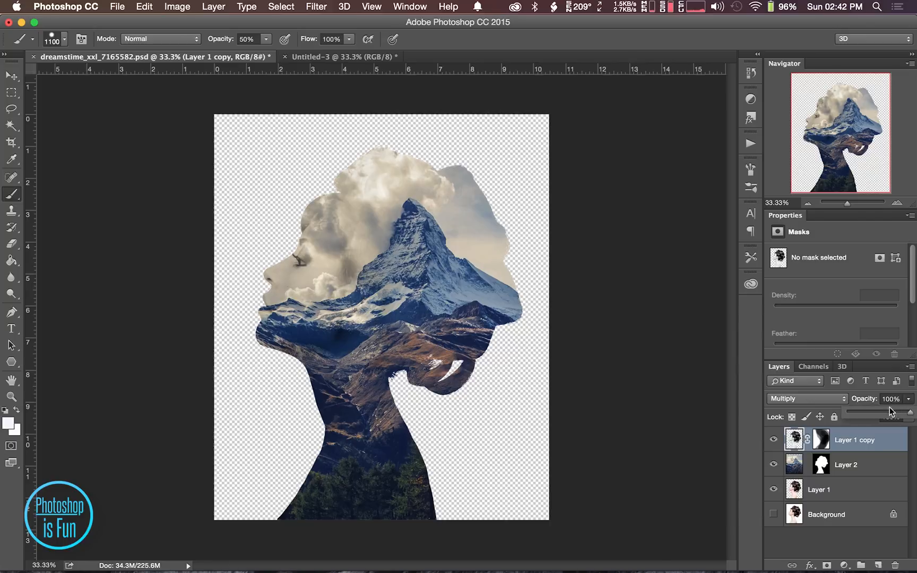
{"action": "left_click_drag", "start_coordinate": [889, 412], "coordinate": [889, 411]}
{"action": "left_click", "coordinate": [881, 497]}
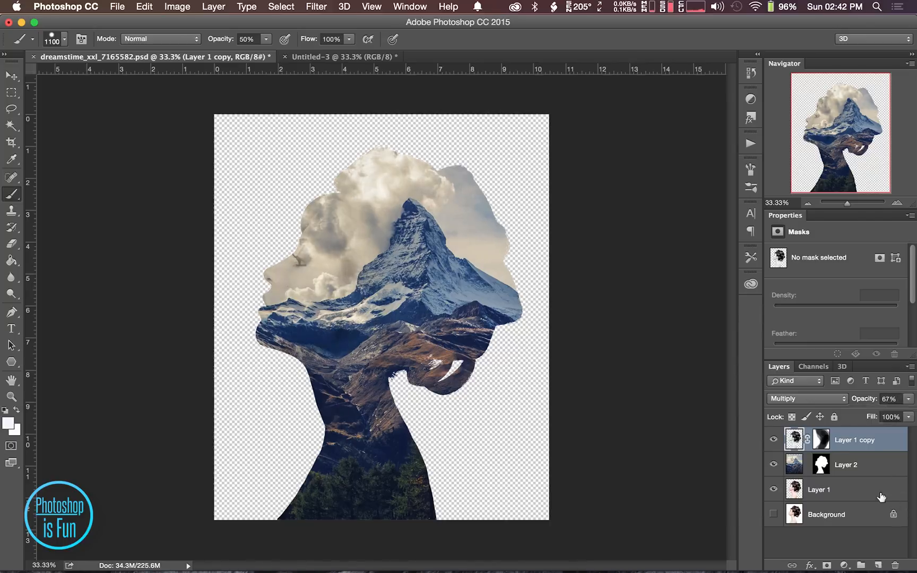
Select the Background layer, sample the blue-grey sky at the back of the hair and brighten the foreground color to #cfdff2
{"action": "left_click", "coordinate": [881, 496]}
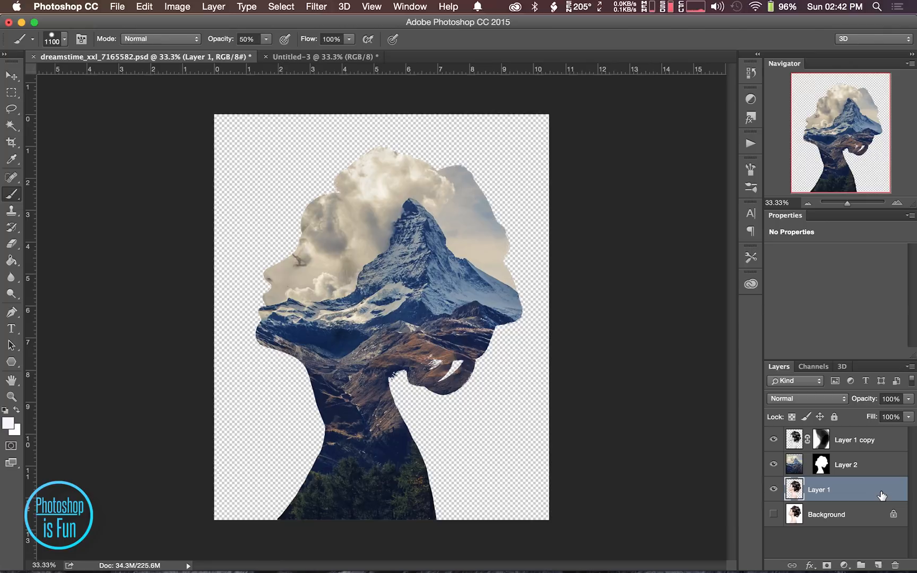
{"action": "left_click", "coordinate": [846, 518]}
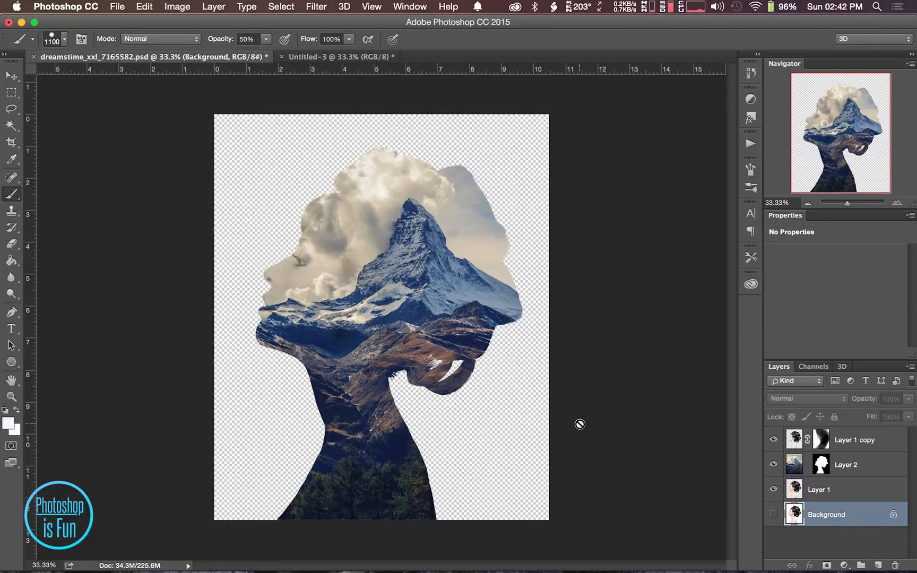
{"action": "key", "text": "i"}
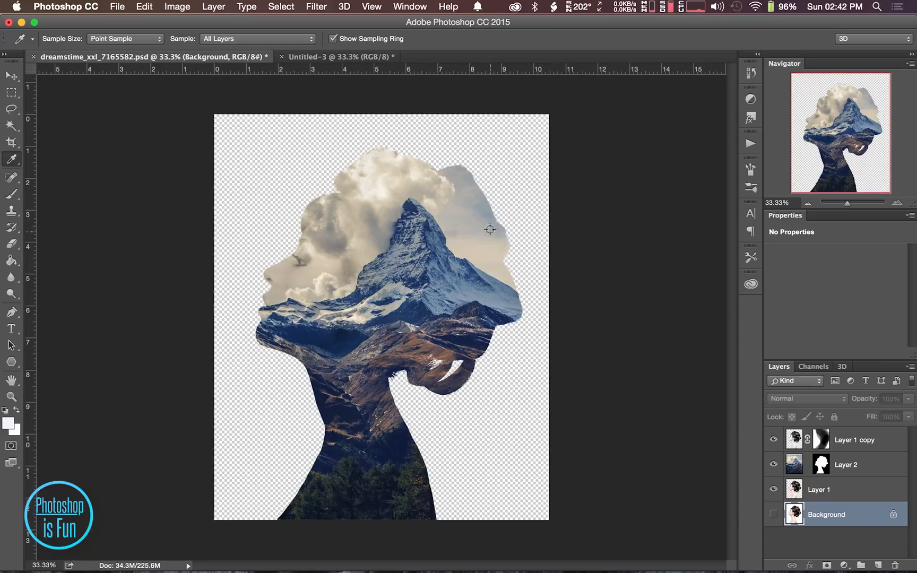
{"action": "left_click", "coordinate": [485, 213]}
{"action": "left_click", "coordinate": [7, 423]}
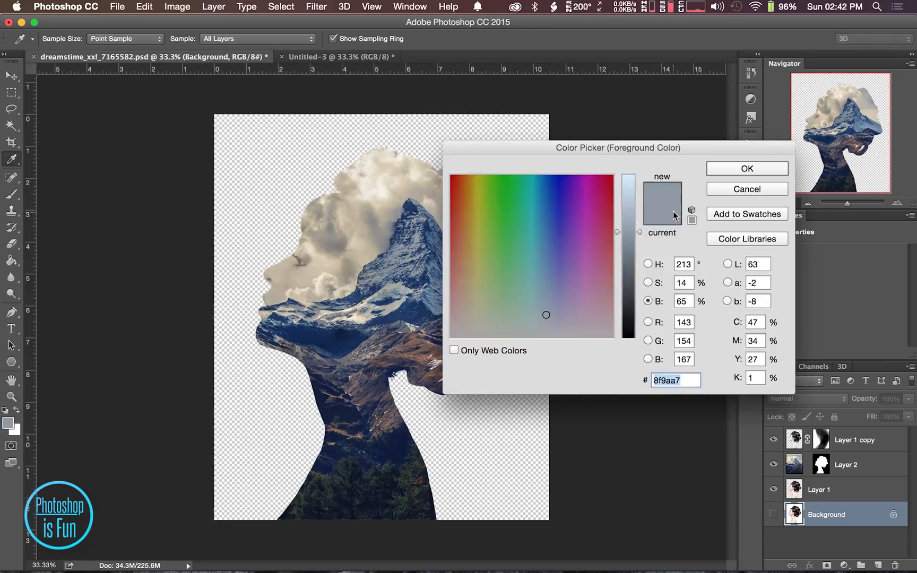
{"action": "left_click_drag", "start_coordinate": [629, 186], "coordinate": [629, 183]}
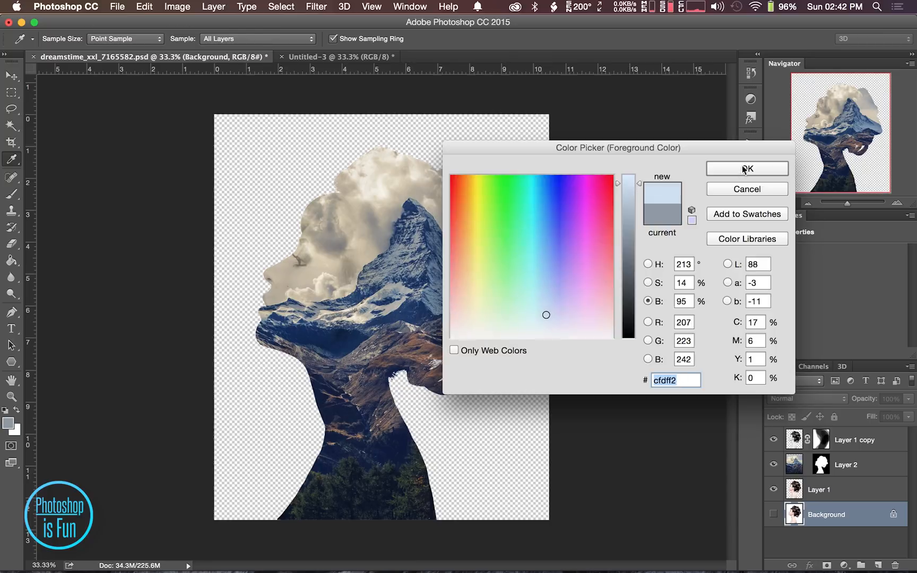
{"action": "left_click", "coordinate": [746, 169]}
Create a new layer above Background and fill it with the light blue foreground color
{"action": "left_click", "coordinate": [879, 565]}
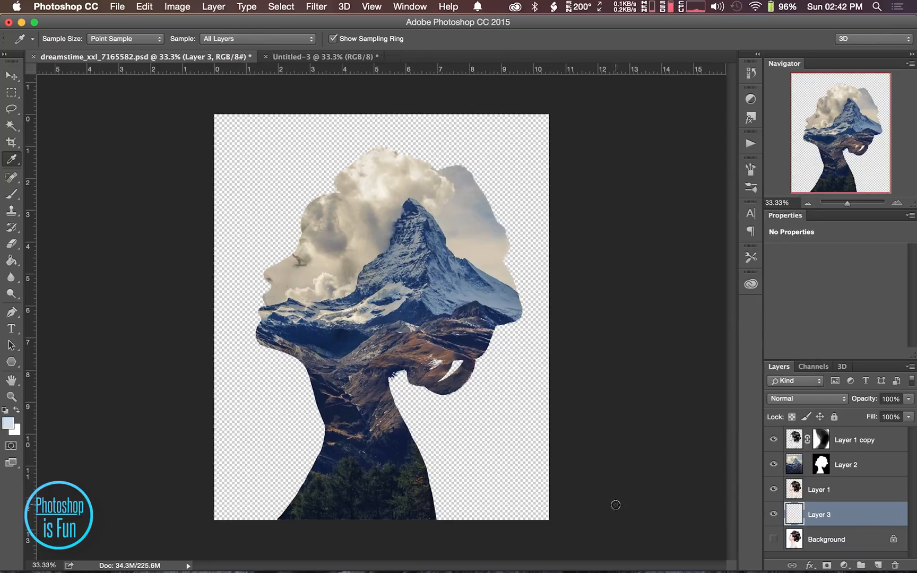
{"action": "key", "text": "g"}
{"action": "left_click", "coordinate": [495, 423]}
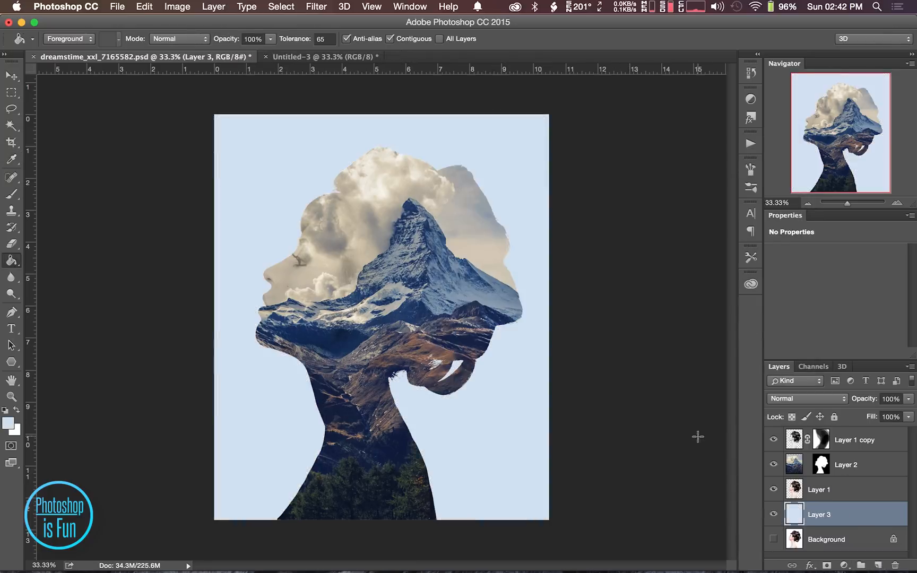
Duplicate the mountain layer, Layer 2, and delete the copy's mask without applying it
{"action": "left_click", "coordinate": [789, 472]}
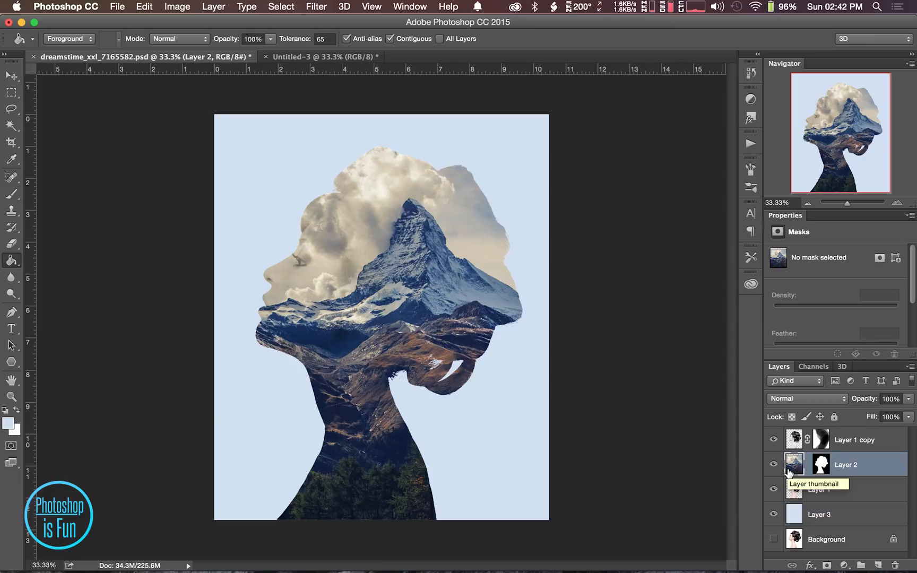
{"action": "key", "text": "super+j"}
{"action": "left_click_drag", "start_coordinate": [822, 466], "coordinate": [895, 565]}
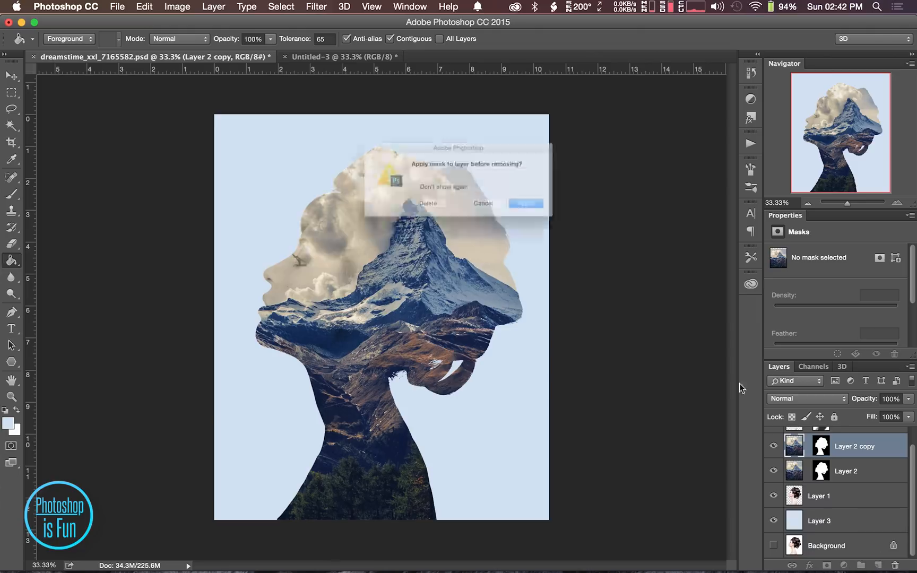
{"action": "left_click", "coordinate": [418, 212]}
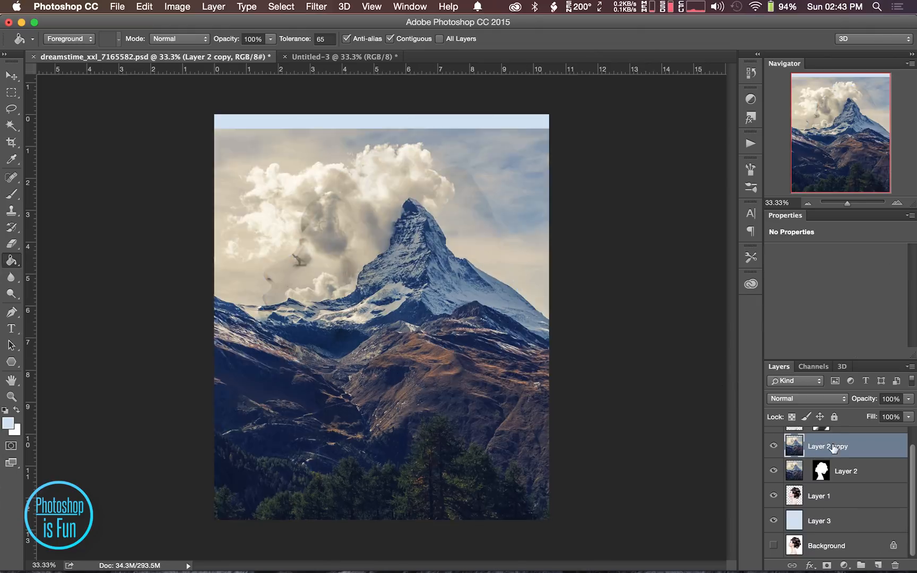
Enlarge the unmasked mountain copy with Free Transform until it covers the whole canvas, including the strip above the sky
{"action": "key", "text": "t"}
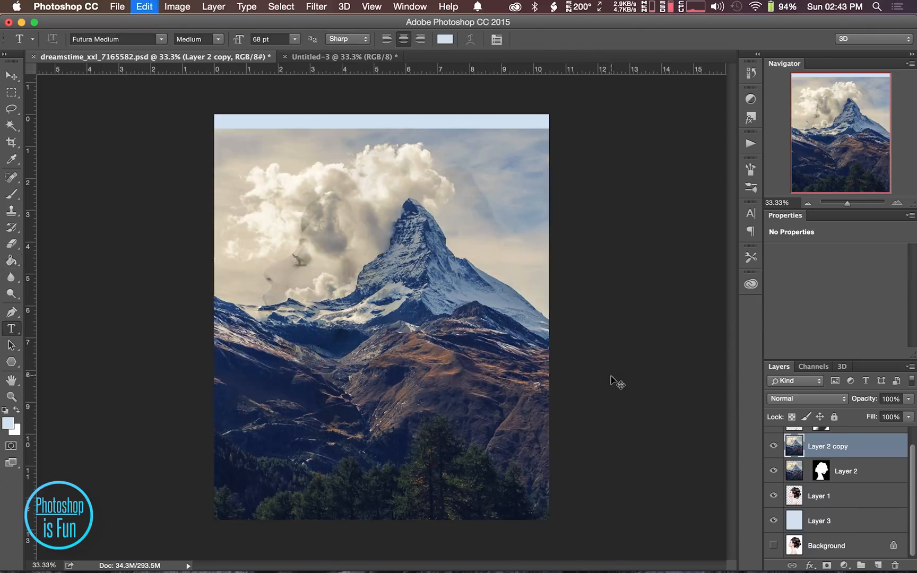
{"action": "key", "text": "super+t"}
{"action": "left_click_drag", "start_coordinate": [102, 129], "coordinate": [90, 113]}
{"action": "key", "text": "Return"}
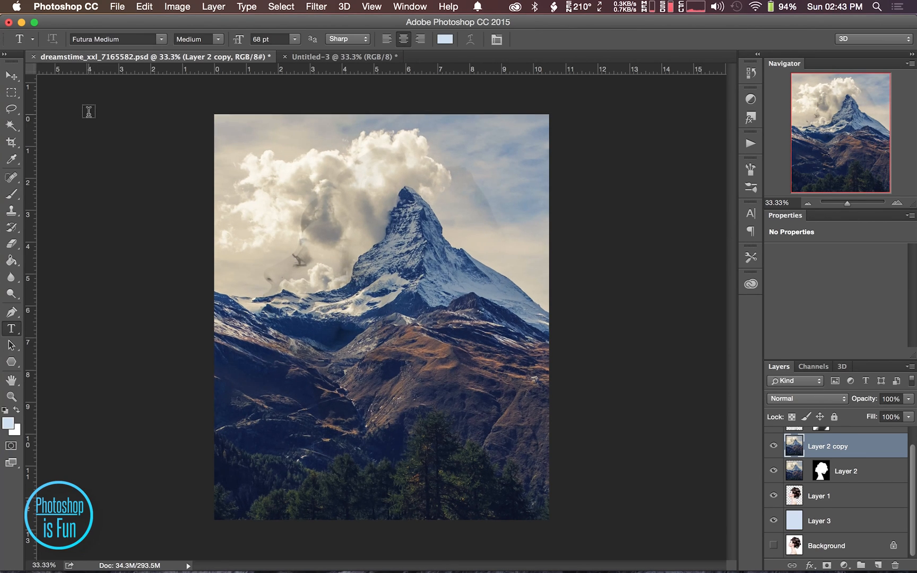
Apply a Gaussian Blur with a radius of 365.1 pixels to Layer 2 copy
{"action": "left_click", "coordinate": [313, 6]}
{"action": "mouse_move", "coordinate": [341, 158]}
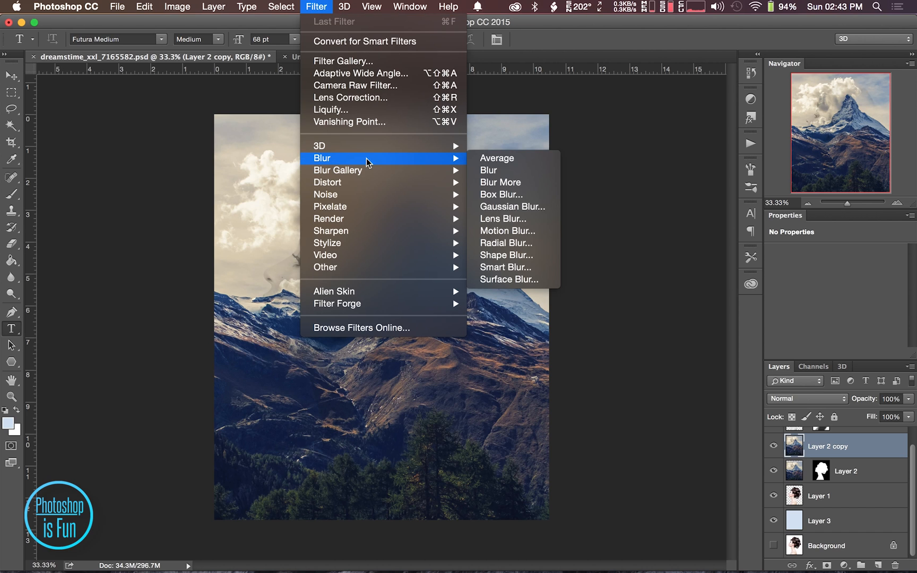
{"action": "left_click", "coordinate": [515, 210]}
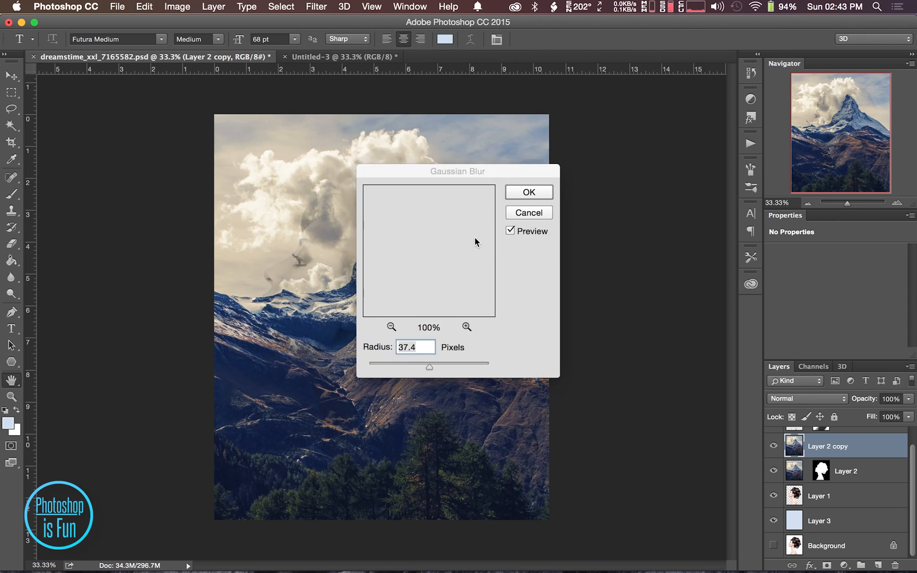
{"action": "left_click_drag", "start_coordinate": [441, 368], "coordinate": [472, 364]}
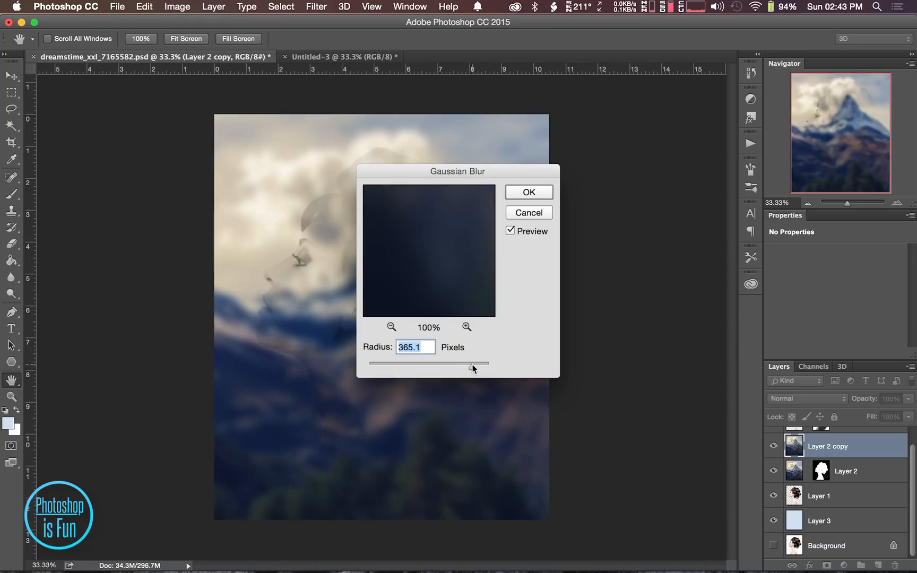
{"action": "left_click", "coordinate": [536, 193]}
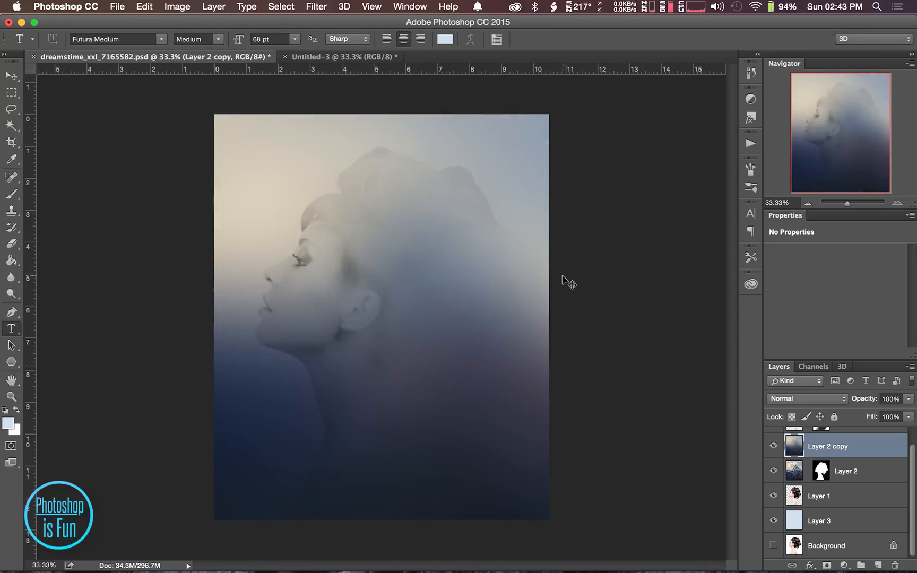
Move the blurred mountain copy below Layer 1 and reduce its opacity to 34%
{"action": "key", "text": "ctrl+bracketleft"}
{"action": "key", "text": "ctrl+bracketleft"}
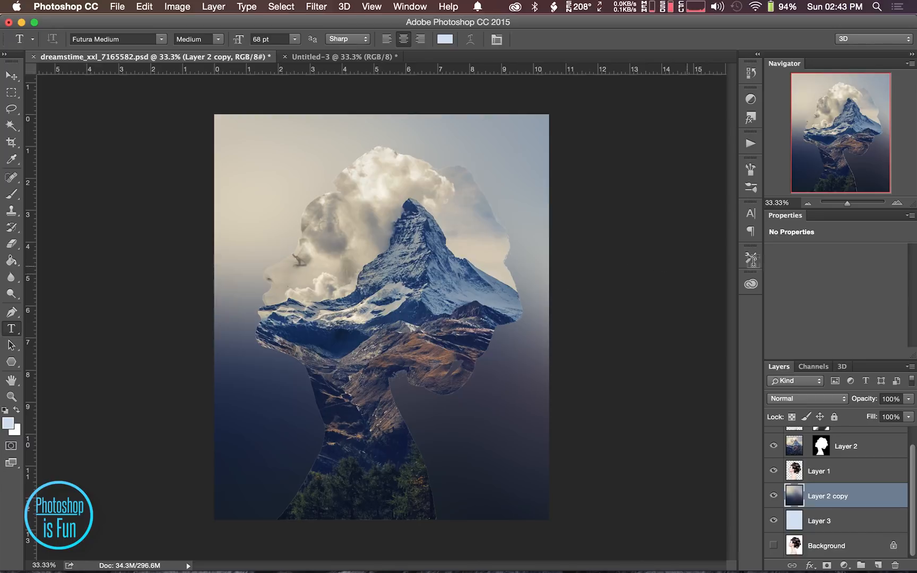
{"action": "left_click_drag", "start_coordinate": [909, 401], "coordinate": [869, 411]}
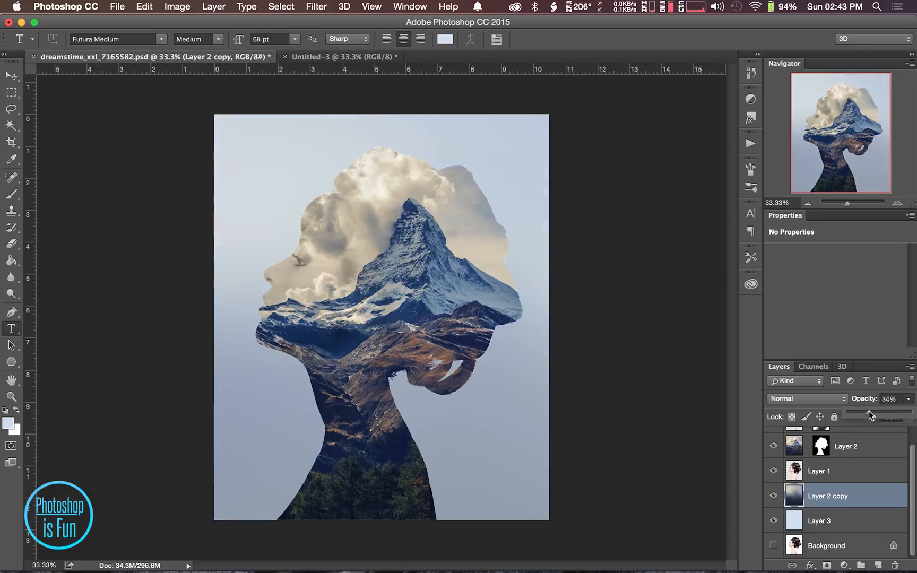
Brighten the light blue fill layer, Layer 3, with Levels by setting the midtone input to 2.49
{"action": "left_click", "coordinate": [830, 517]}
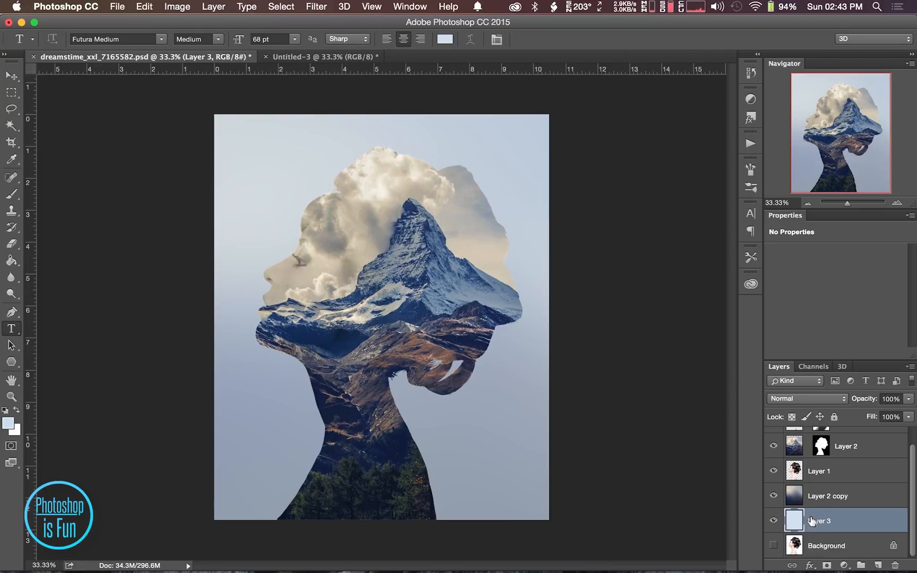
{"action": "key", "text": "super+l"}
{"action": "left_click_drag", "start_coordinate": [662, 250], "coordinate": [610, 249]}
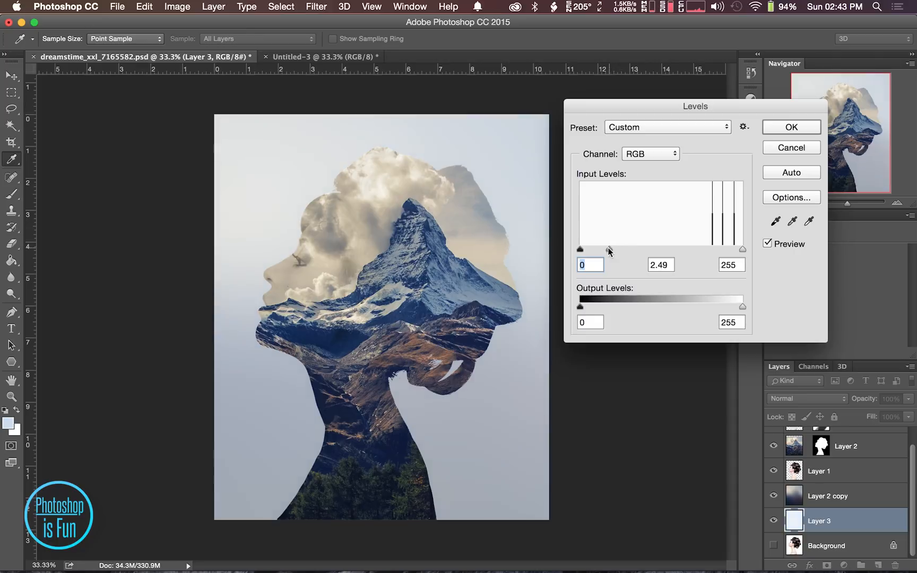
{"action": "left_click", "coordinate": [770, 130]}
{"action": "key", "text": "t"}
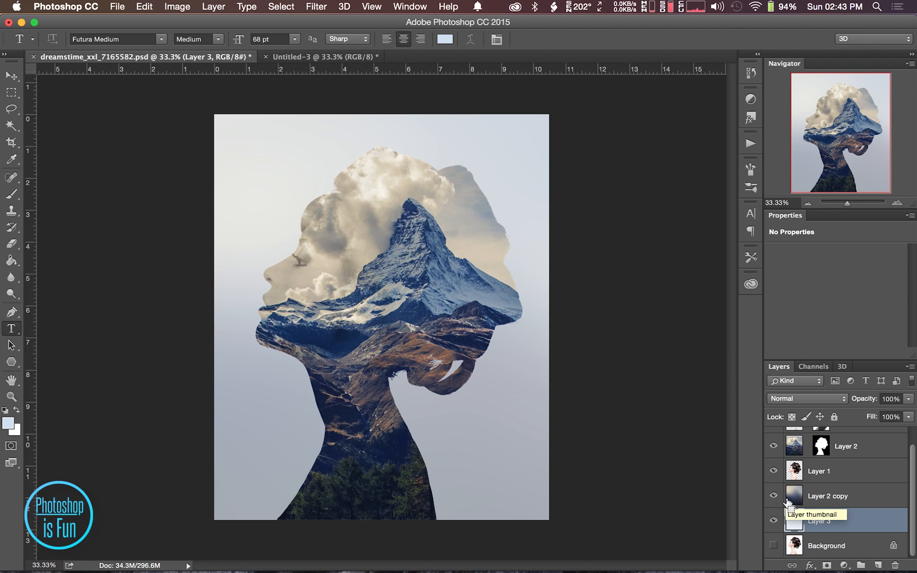
Examine the face, mountain and hair edges of the composite at 100%, and return to the full-image view
{"action": "key", "text": "super+1"}
{"action": "scroll", "coordinate": [620, 434], "scroll_direction": "up", "scroll_amount": 5}
{"action": "scroll", "coordinate": [621, 434], "scroll_direction": "left", "scroll_amount": 10}
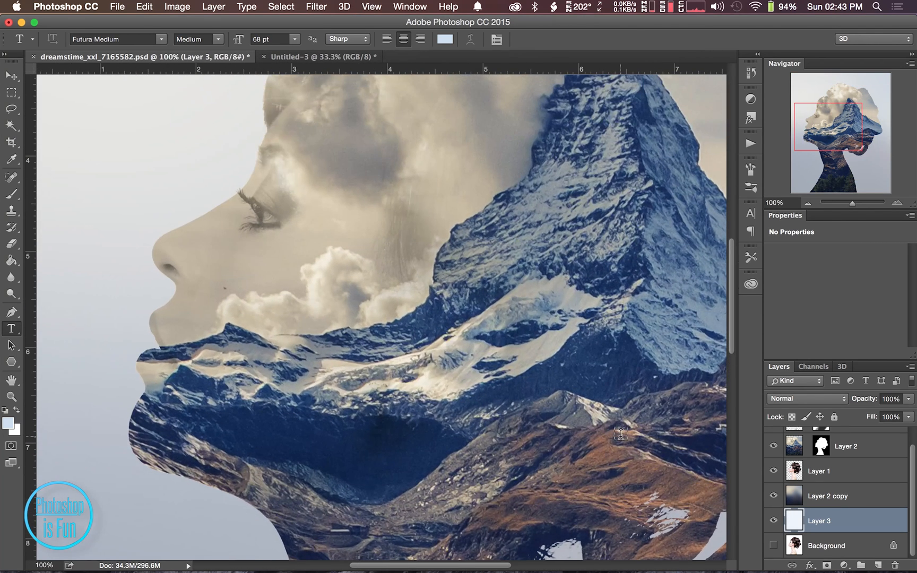
{"action": "scroll", "coordinate": [620, 434], "scroll_direction": "up", "scroll_amount": 10}
{"action": "scroll", "coordinate": [621, 434], "scroll_direction": "right", "scroll_amount": 5}
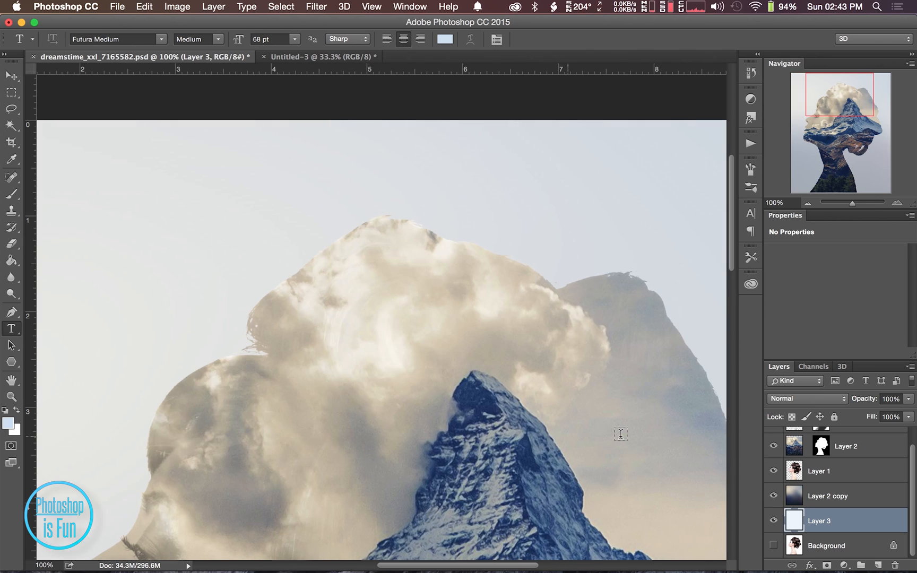
{"action": "key", "text": "super+0"}
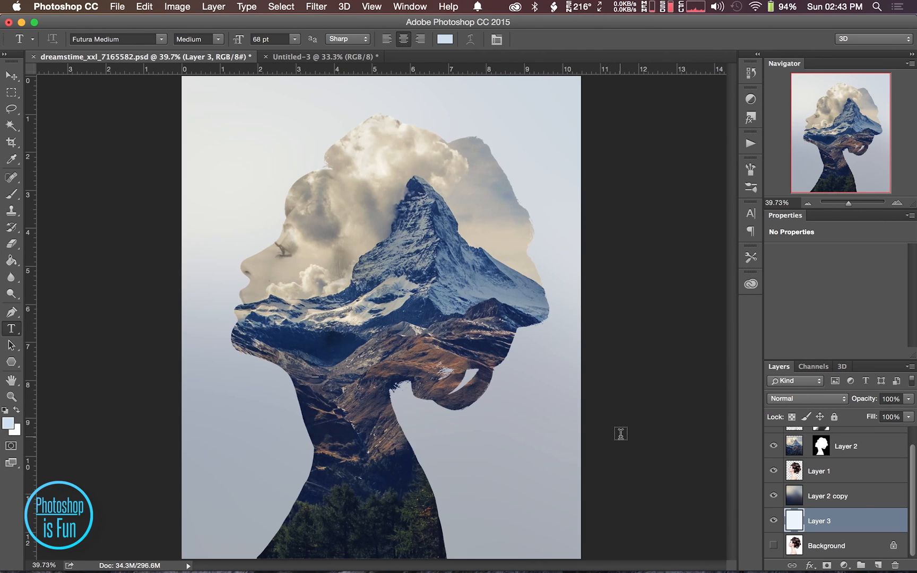